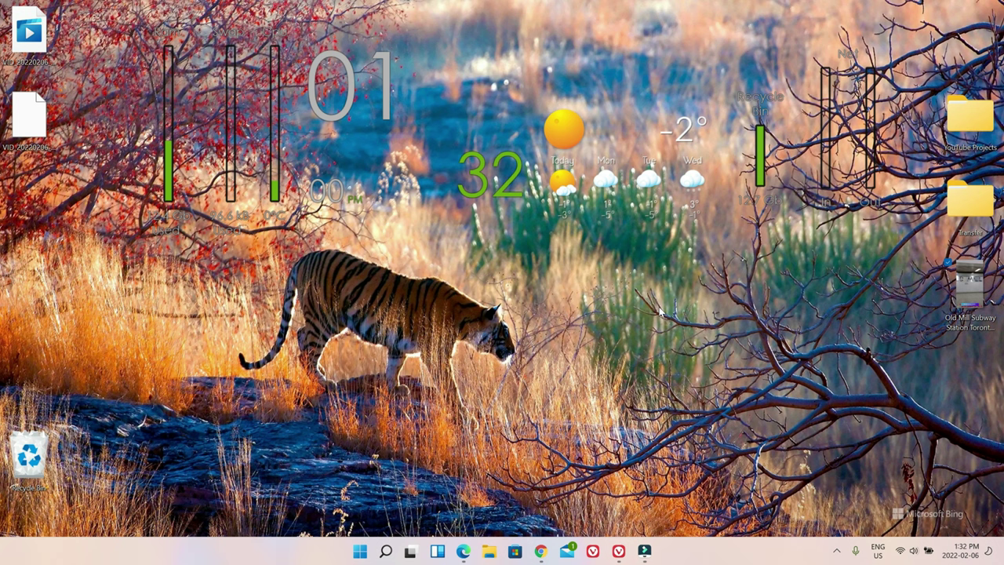
Switch to Microsoft Edge, launch the Edge bar from its browser settings page, and minimize the browser window.
mouse_move(463, 551)
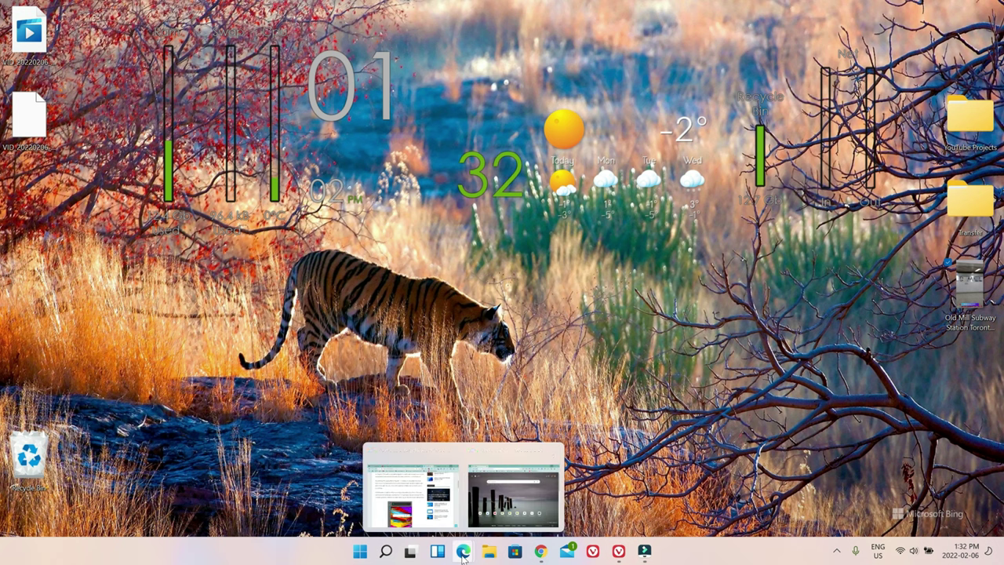
click(530, 502)
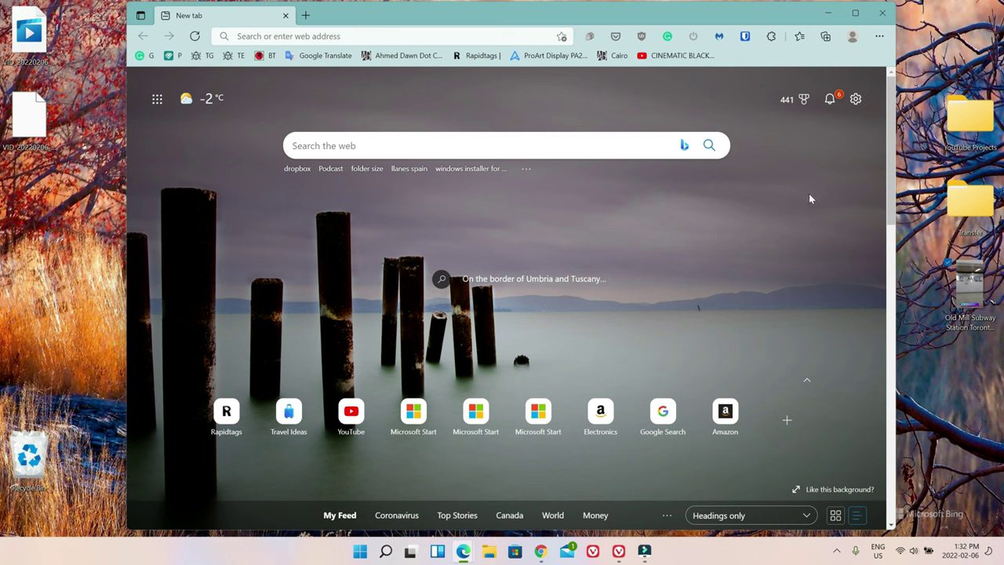
click(879, 38)
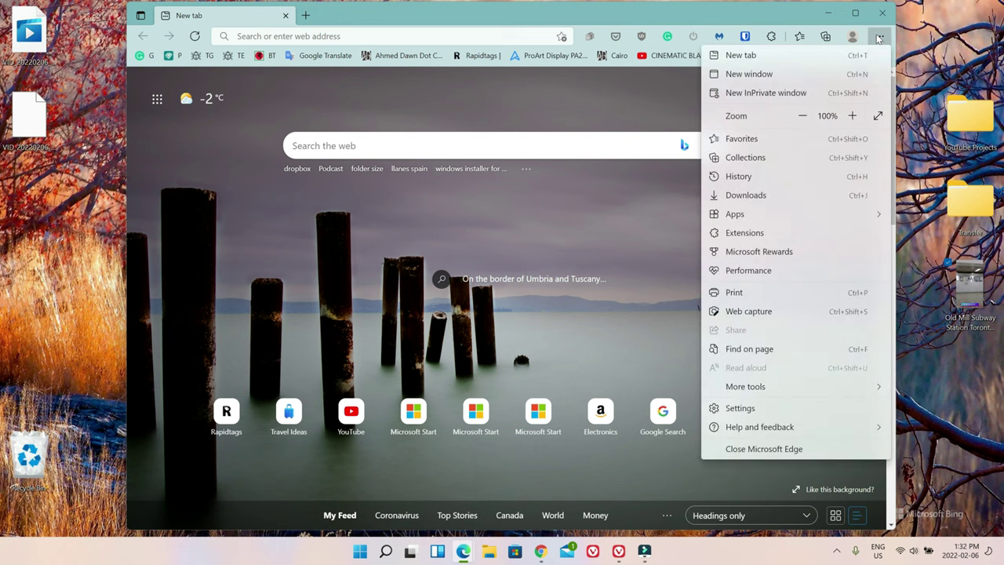
click(749, 411)
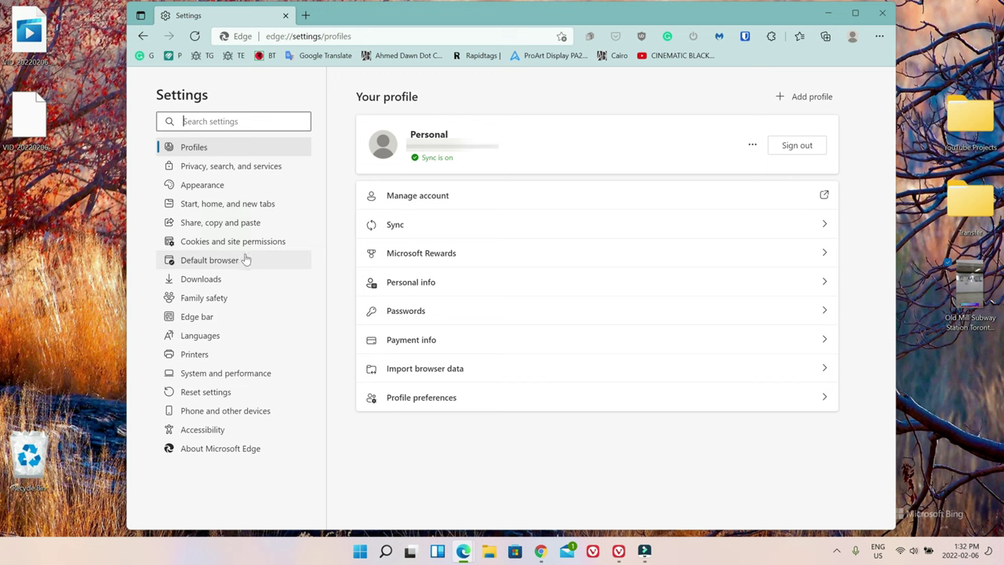
click(197, 318)
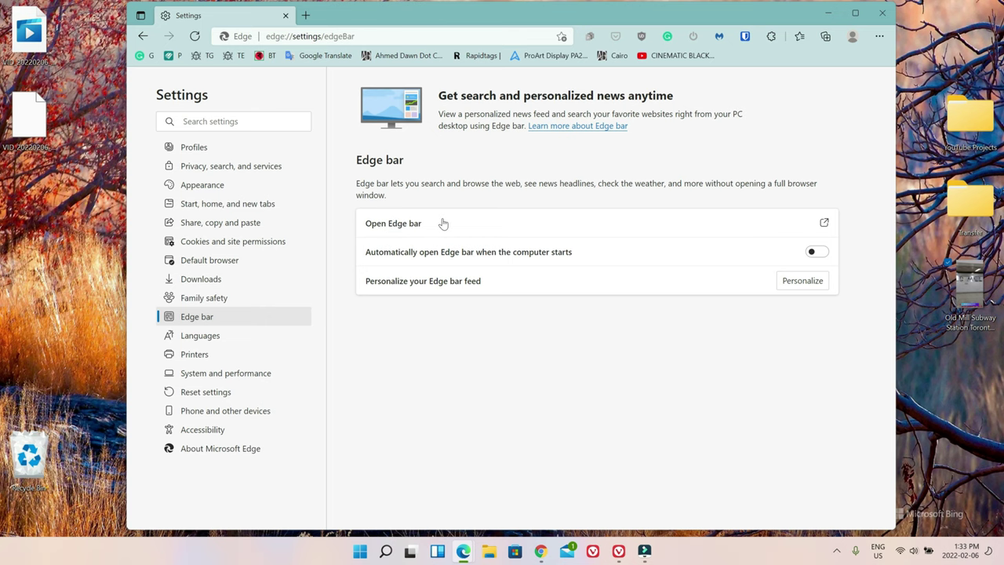
click(408, 225)
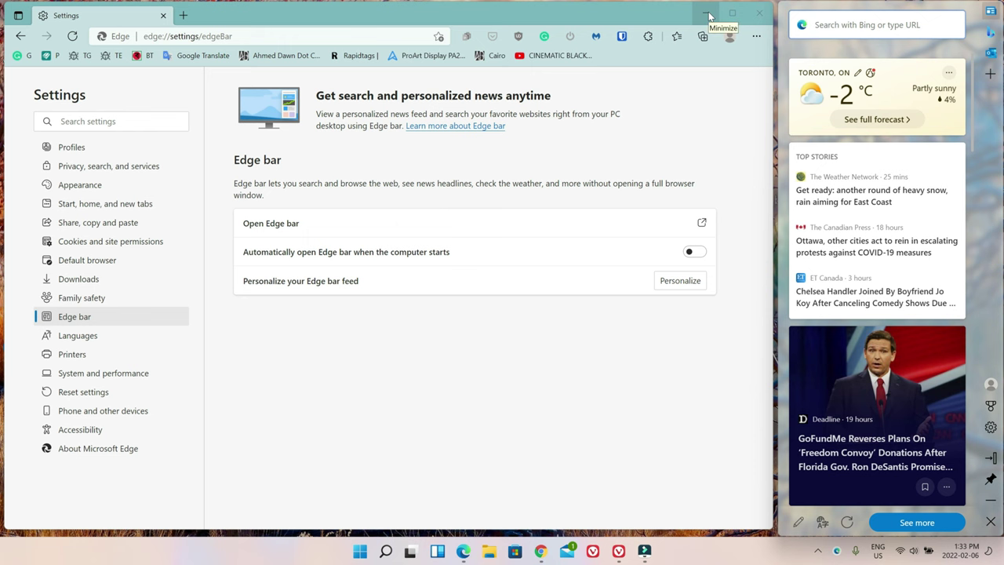
click(709, 16)
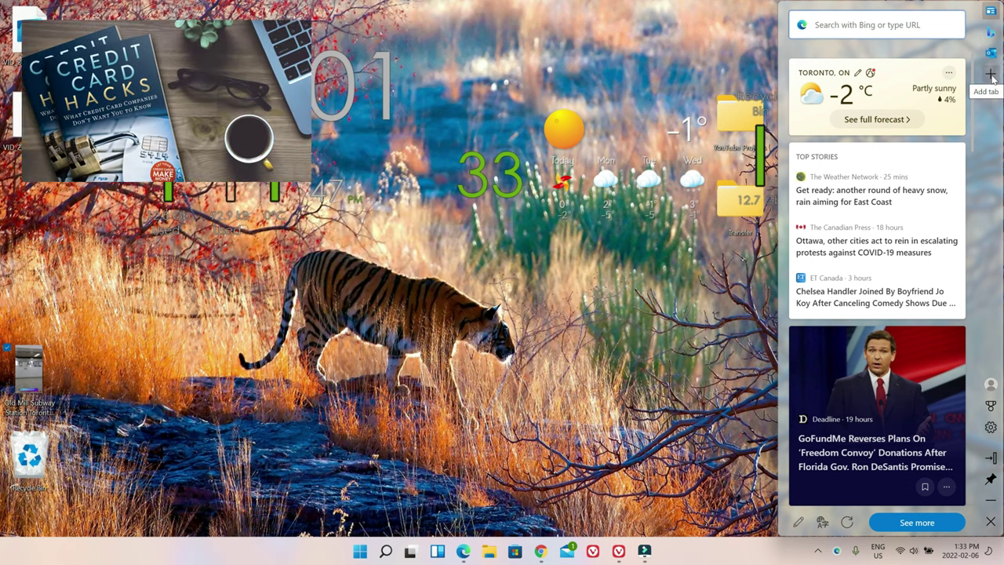
Add a new tab for the website ahmeddawn.com to the Edge bar without giving it a name.
click(991, 75)
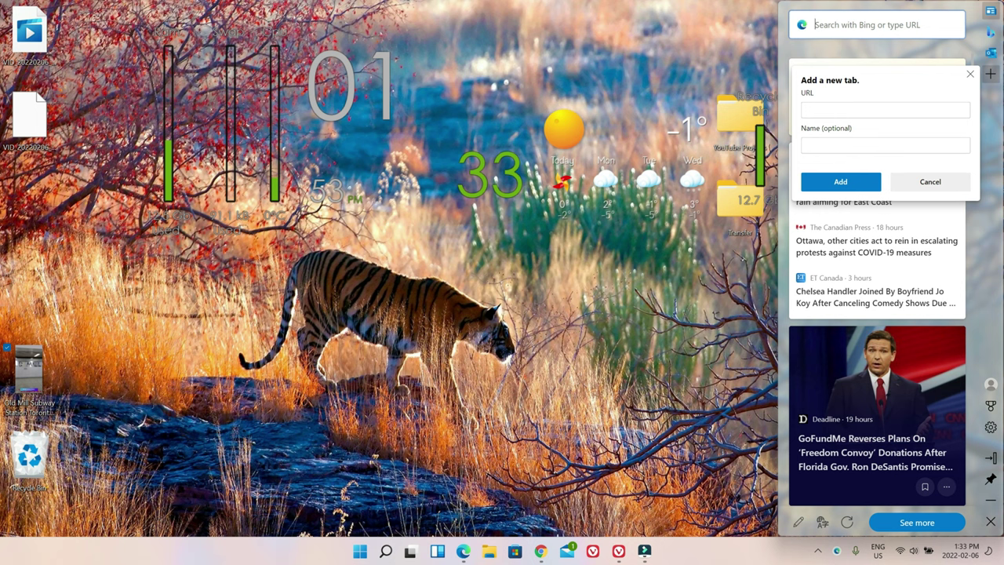
click(884, 110)
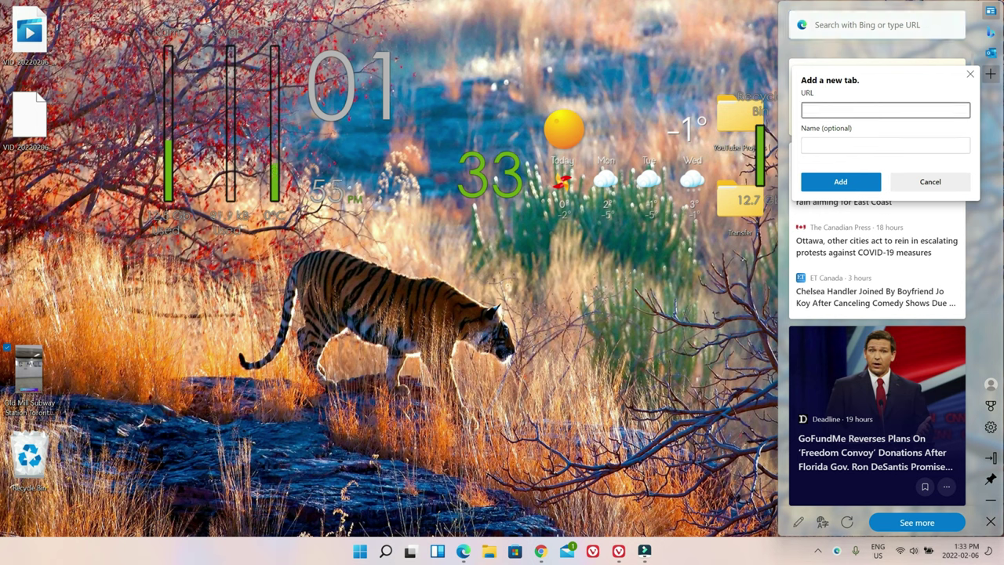
text(ahmeddawn.com)
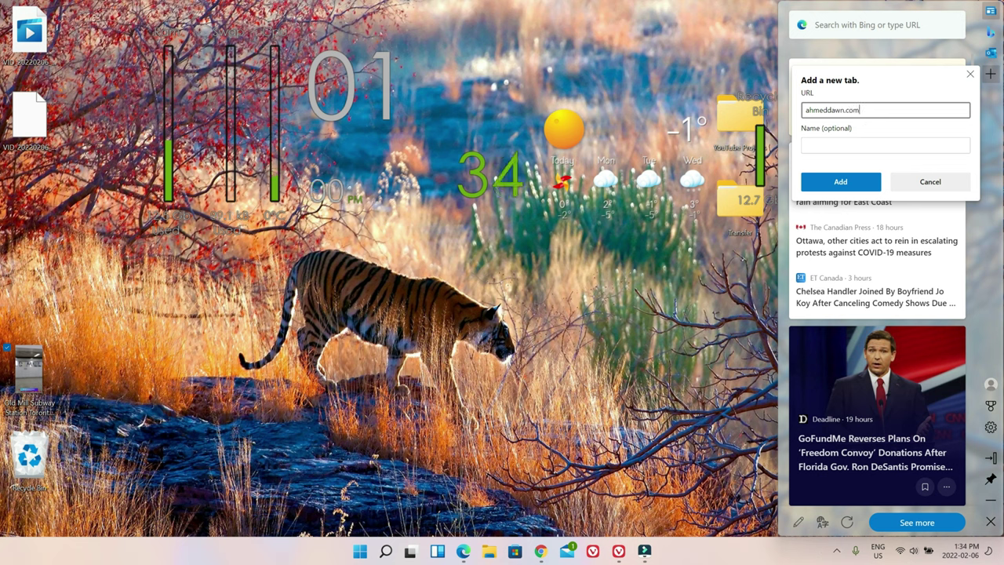
click(836, 177)
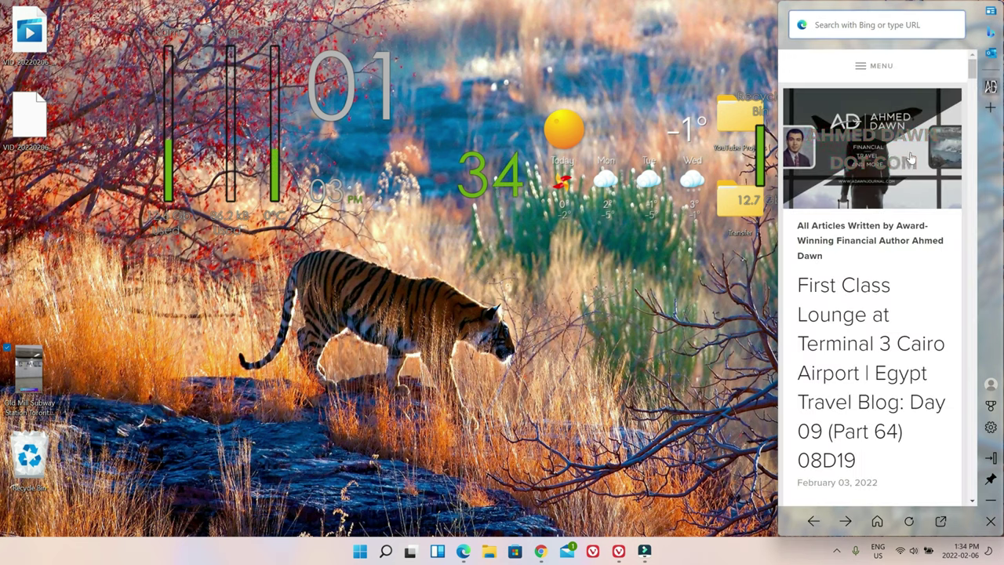
Remove the custom website tab from the Edge bar.
click(990, 89)
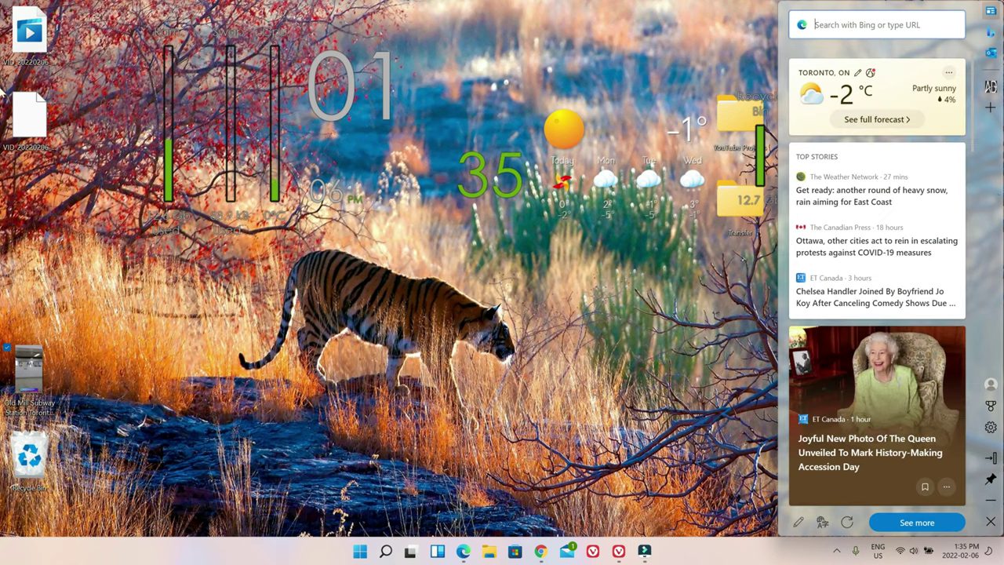
right_click(990, 90)
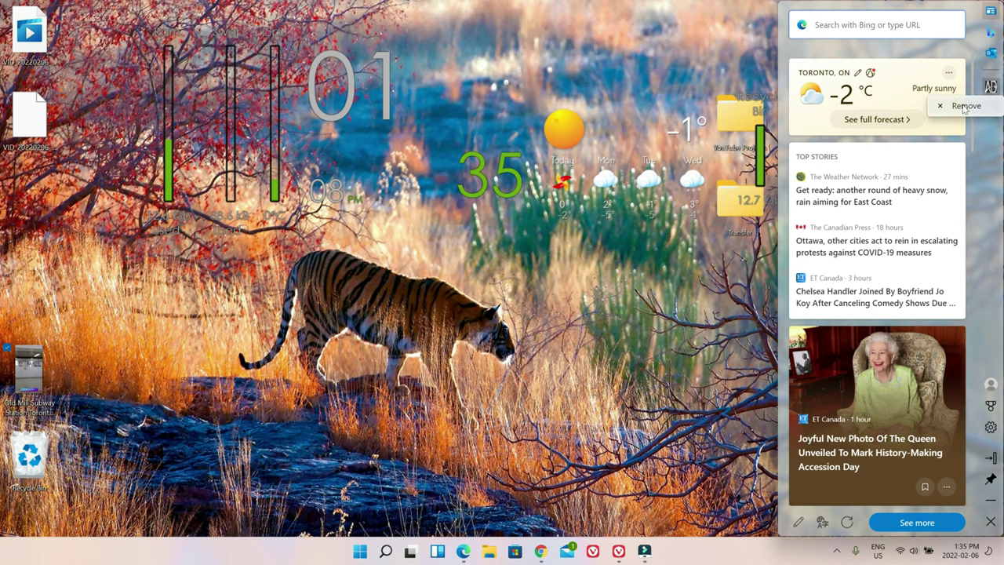
click(966, 104)
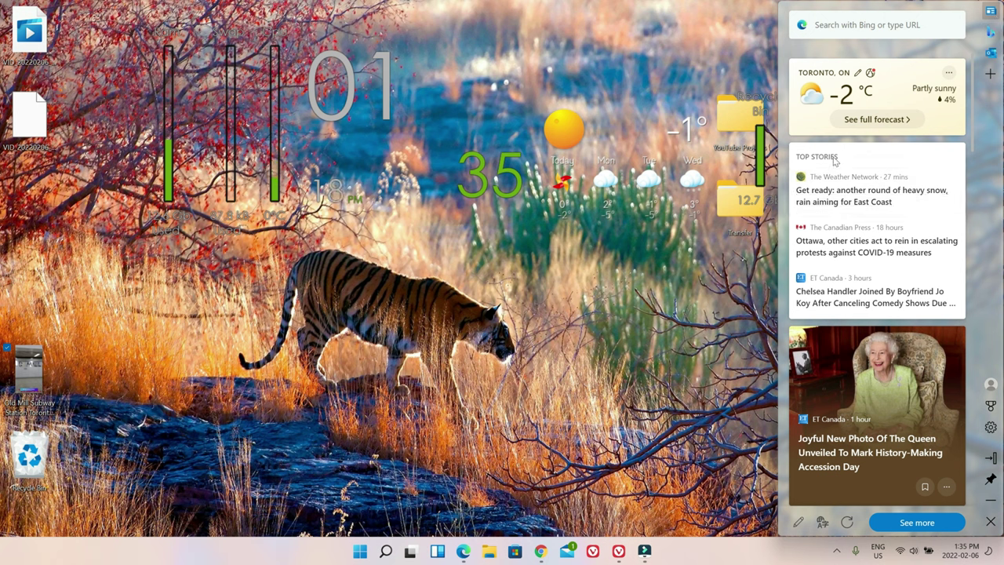
Look through the Edge bar feed's news, money, sports and traffic cards and return to its beginning.
scroll(973, 224, down, 5)
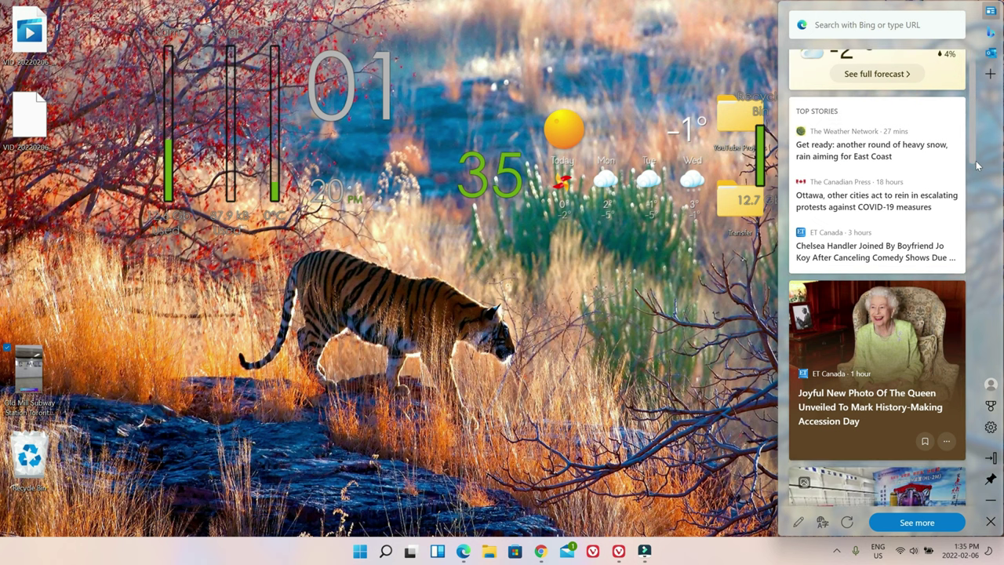
scroll(978, 219, down, 3)
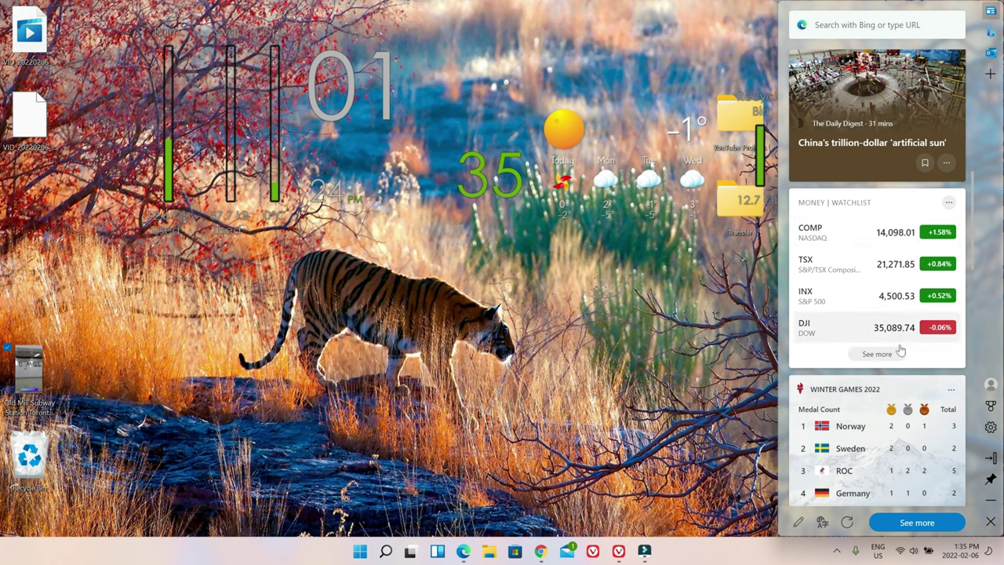
scroll(975, 272, down, 5)
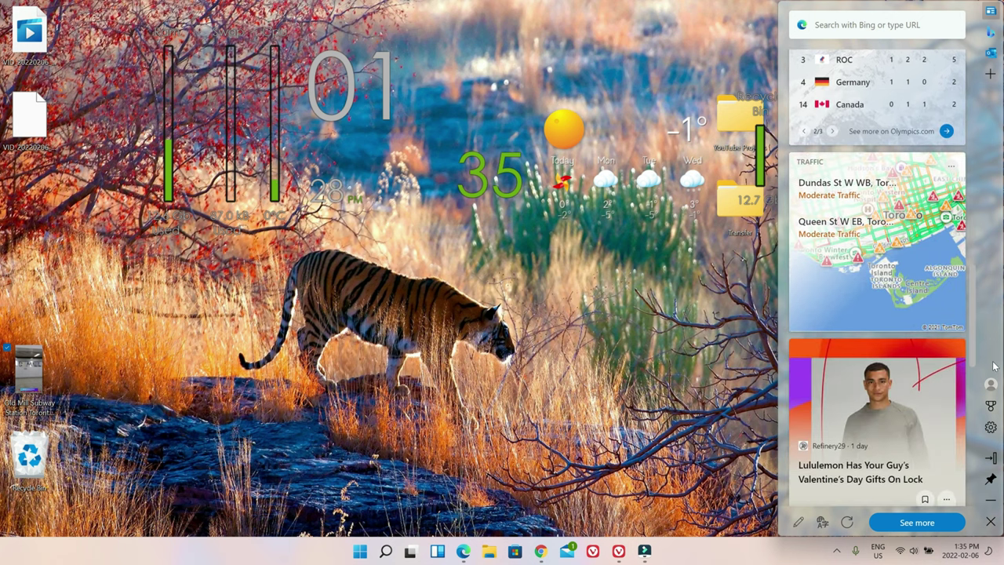
scroll(993, 368, down, 2)
scroll(993, 385, down, 4)
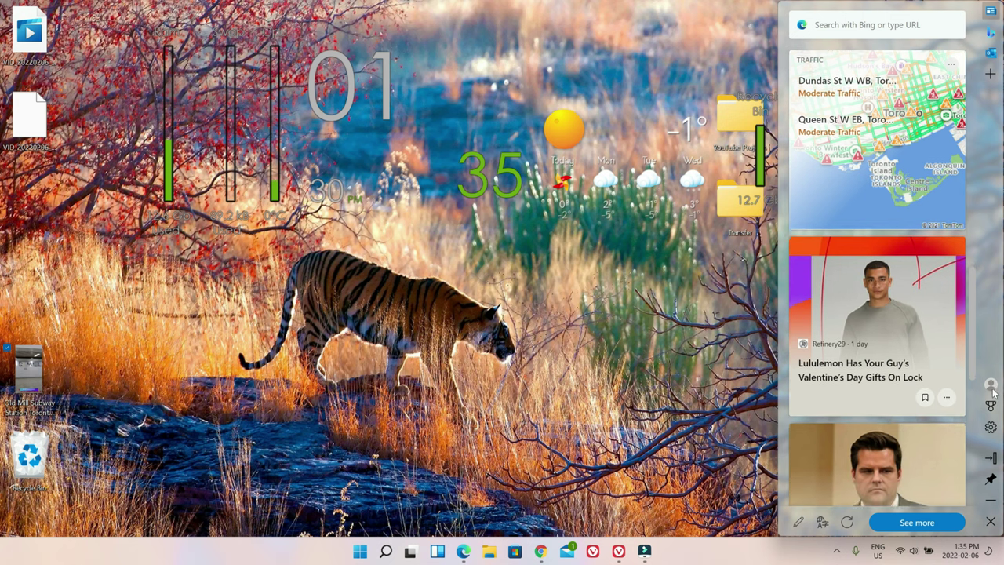
scroll(992, 428, down, 4)
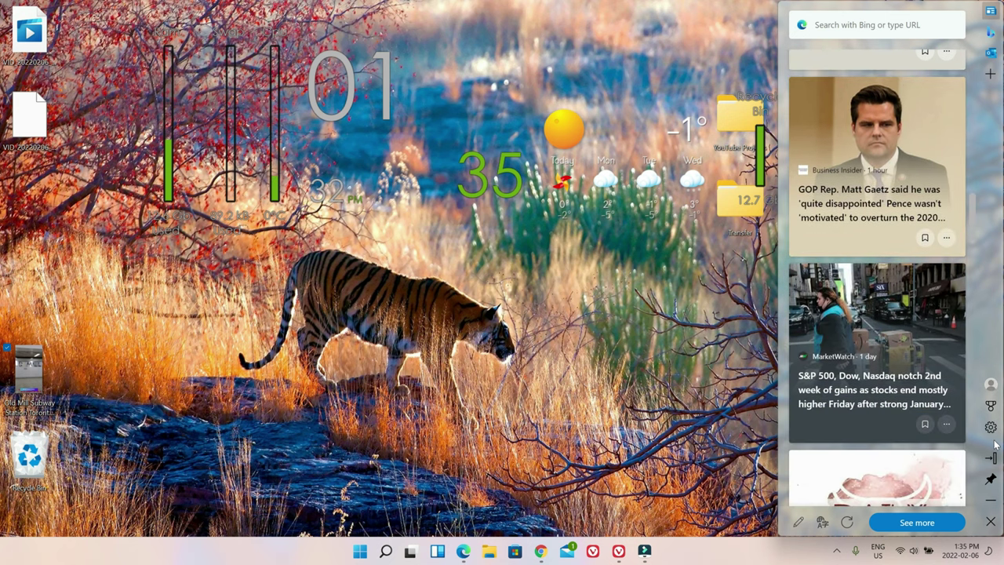
scroll(992, 463, up, 8)
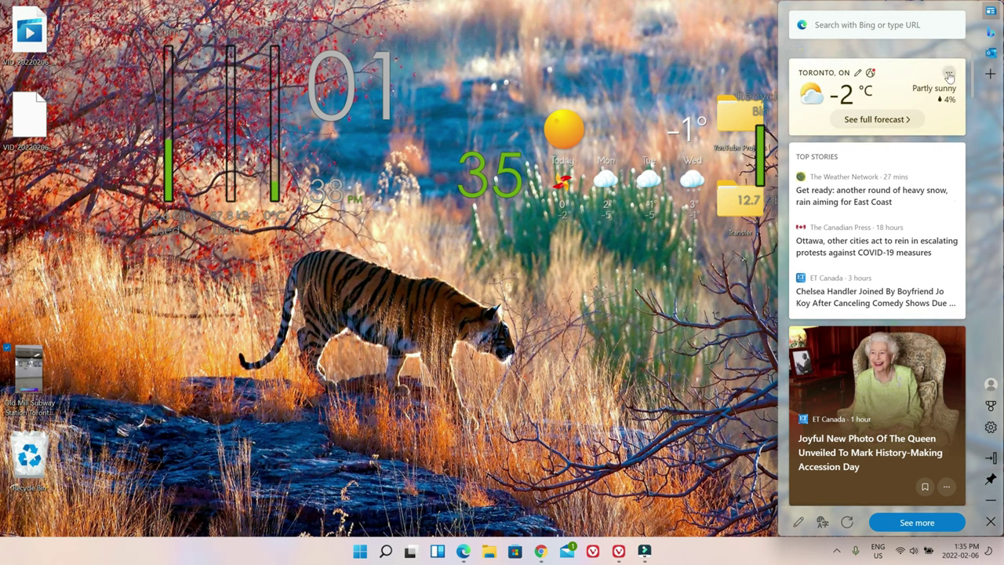
View the available options for the weather card and the first top story, dismissing each without choosing anything.
click(949, 74)
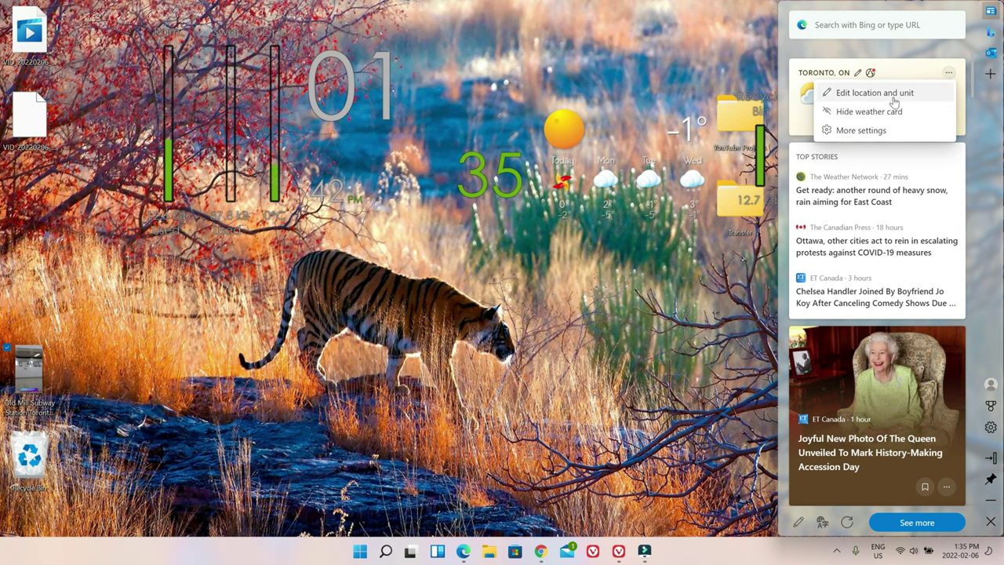
click(957, 156)
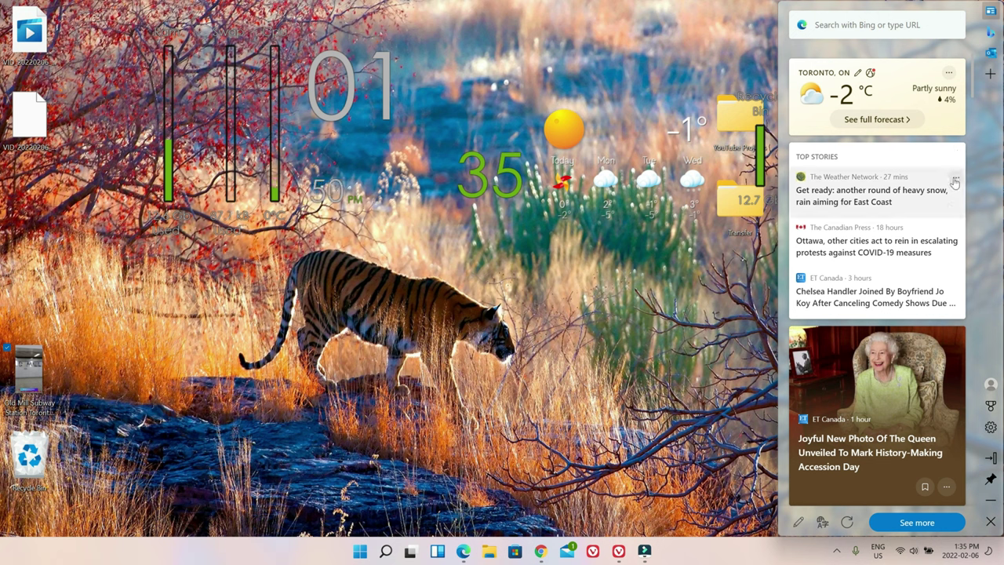
click(954, 180)
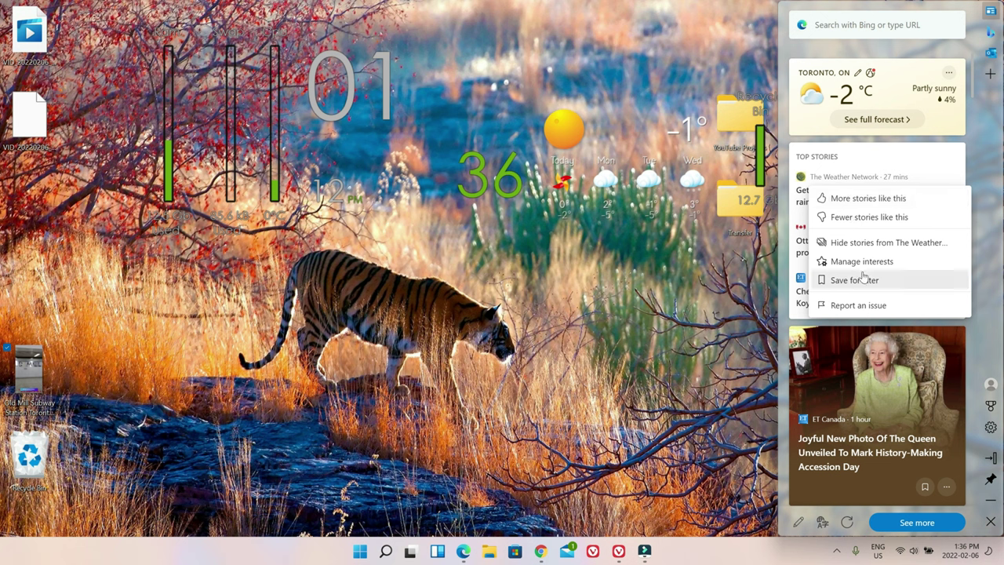
click(879, 154)
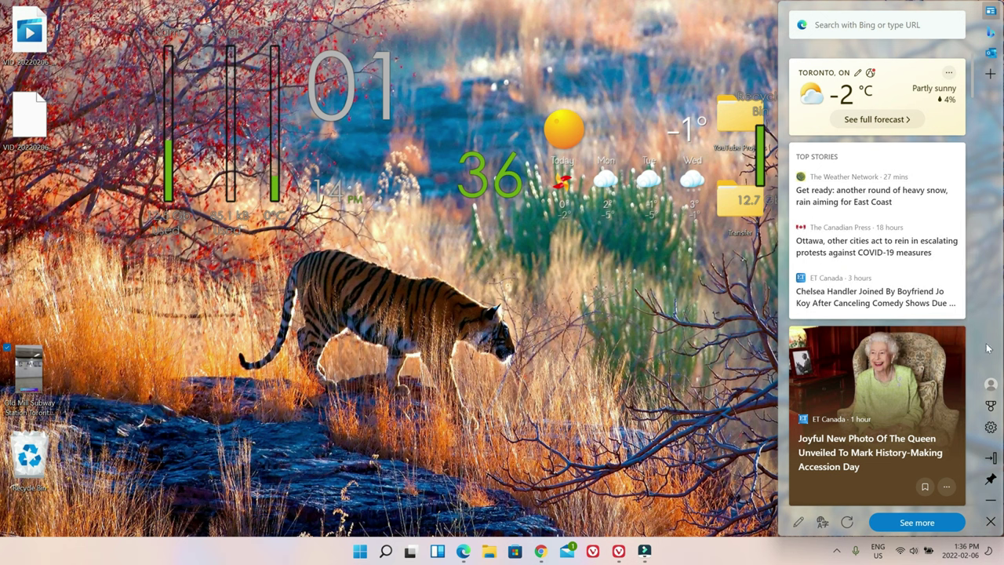
Open the feed's Experience Settings page through the Money watchlist card's more settings option.
mouse_move(946, 350)
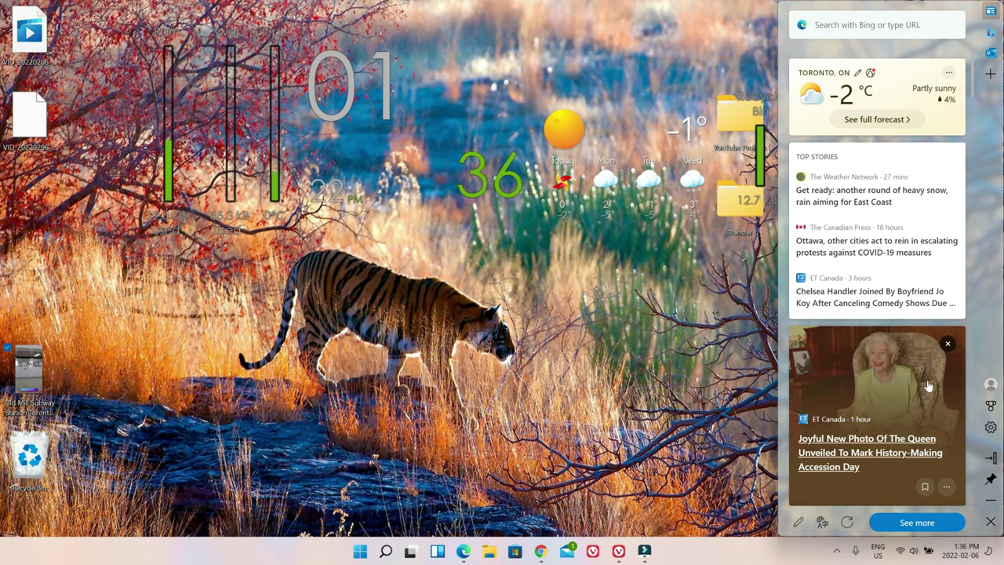
scroll(928, 386, down, 4)
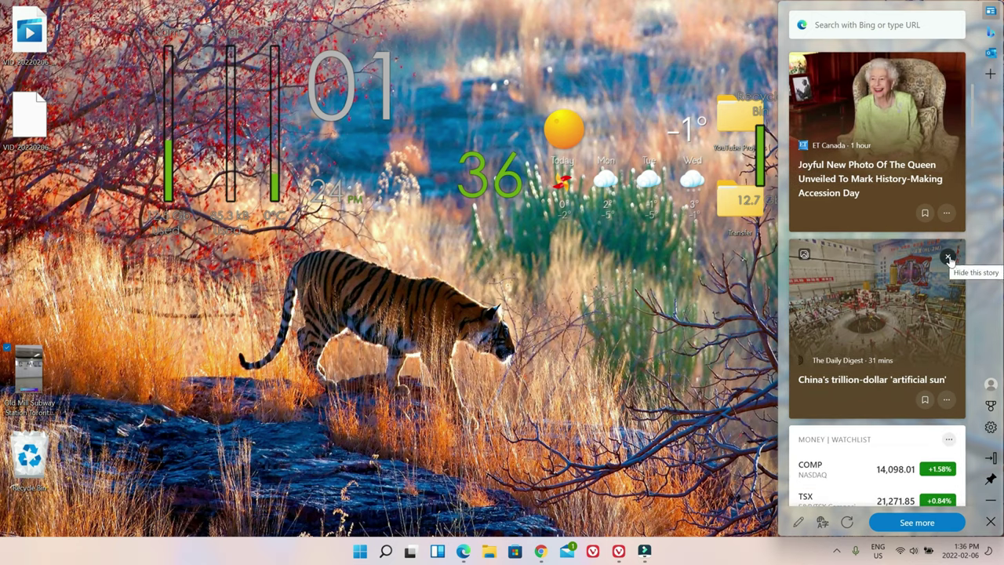
scroll(945, 296, down, 2)
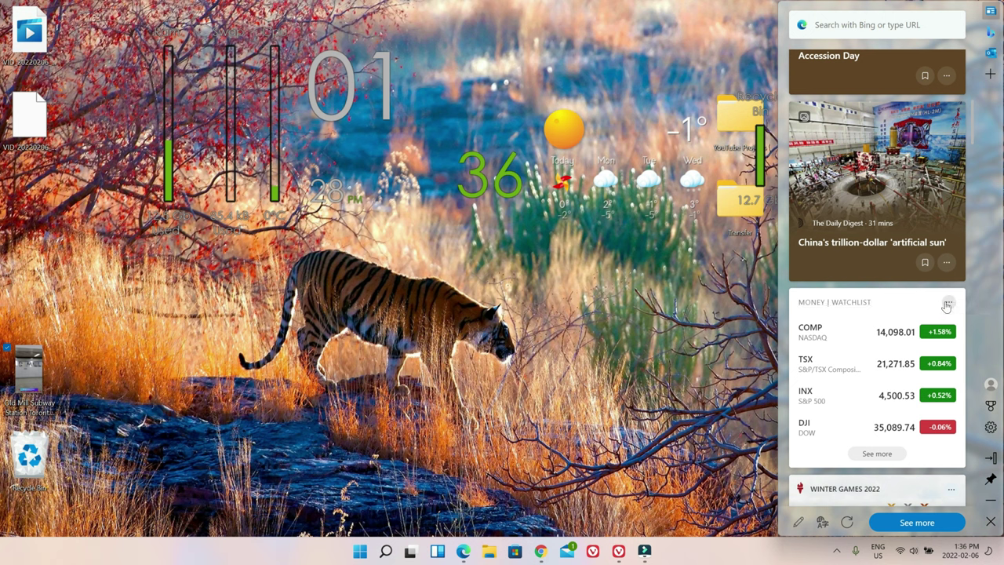
click(948, 304)
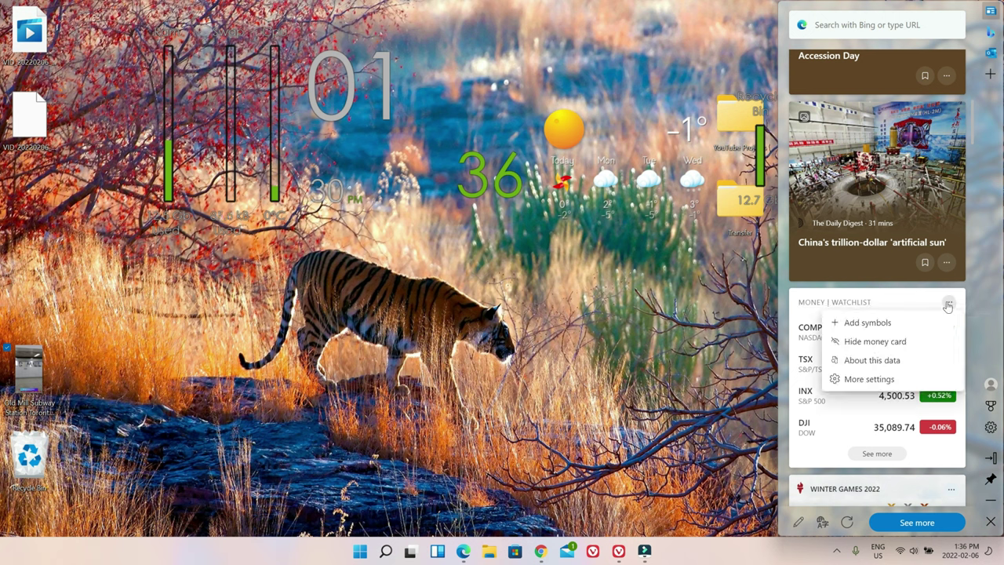
click(867, 380)
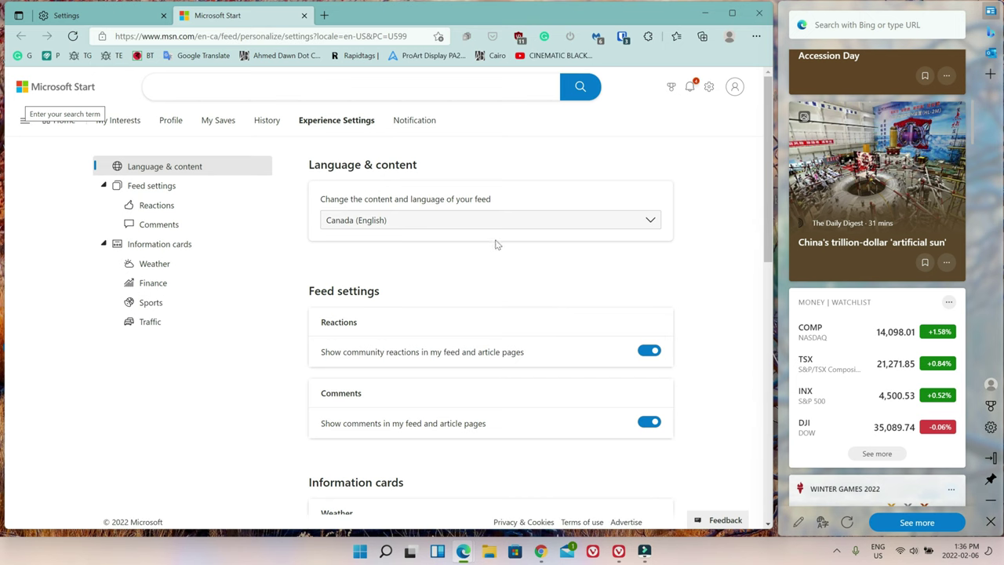
Review the feed and information card settings, including the Traffic section, and minimize the browser.
scroll(538, 267, down, 3)
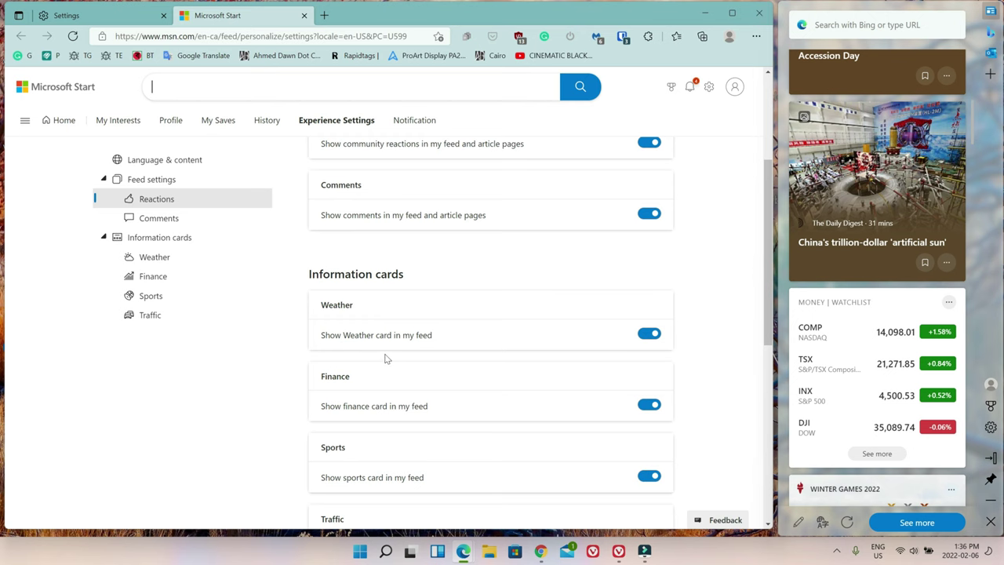
scroll(471, 307, down, 3)
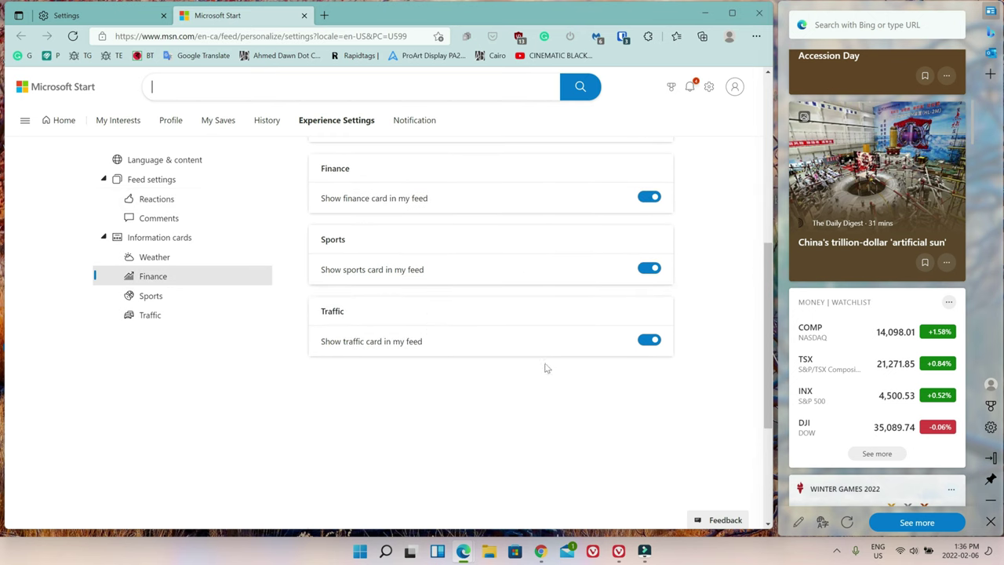
click(180, 313)
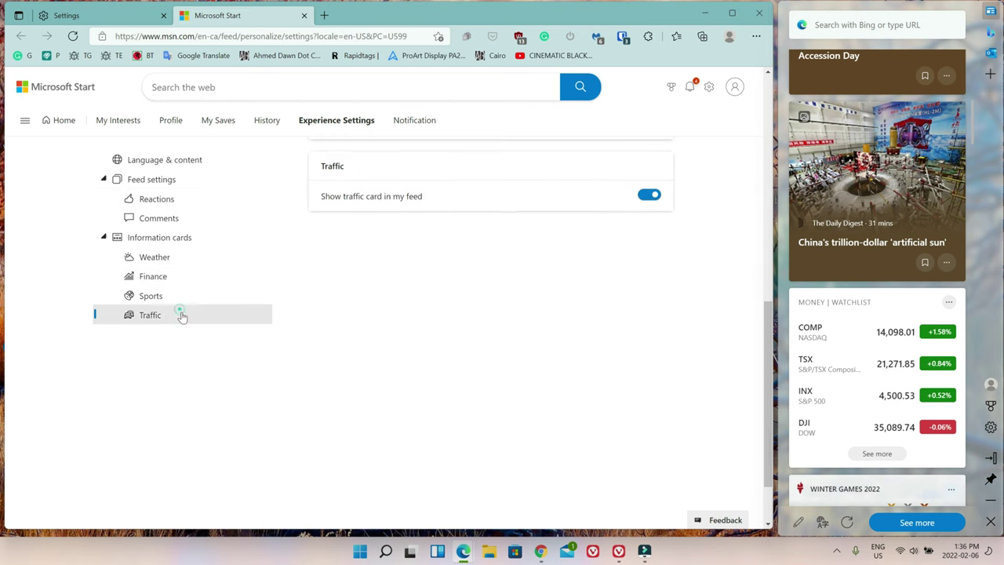
scroll(406, 314, up, 5)
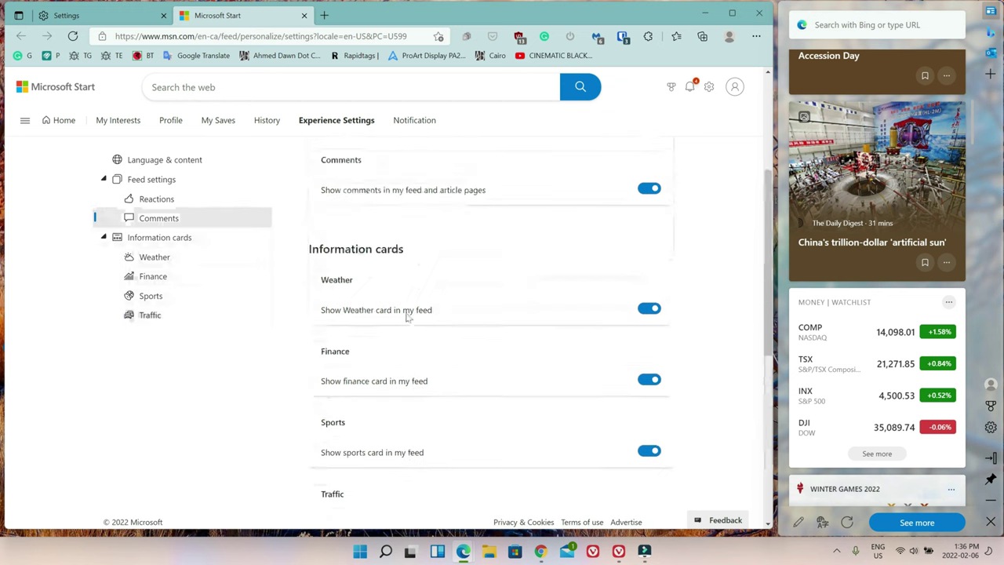
click(705, 14)
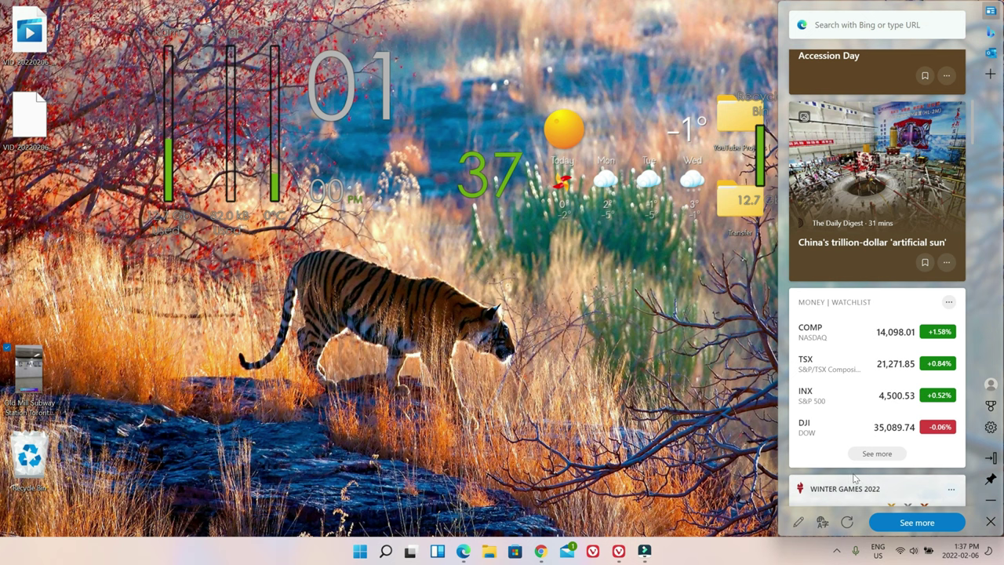
Open the feed's interest personalization page, review its News, Entertainment, Sports and Gaming topics, and minimize the browser.
click(798, 524)
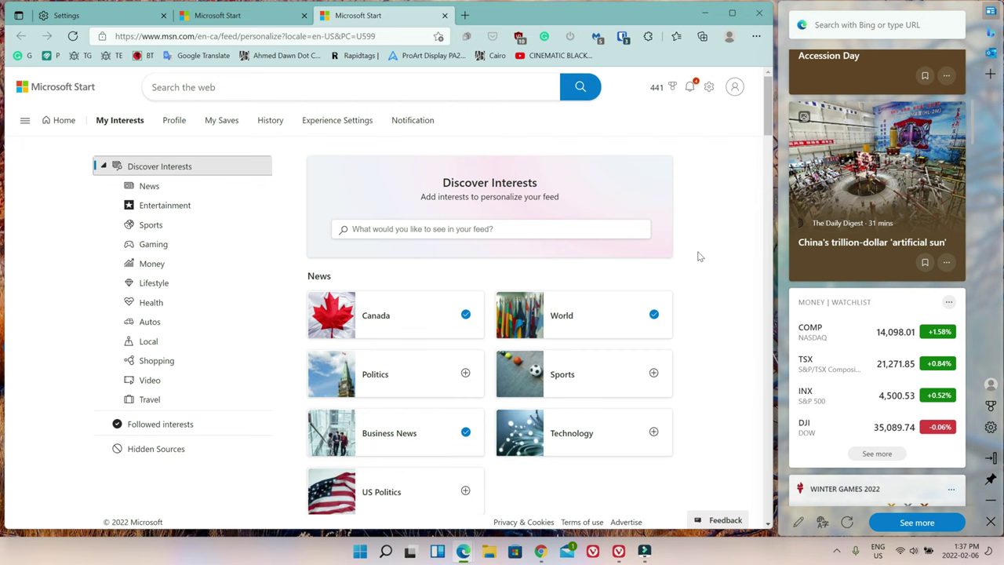
scroll(698, 255, down, 1)
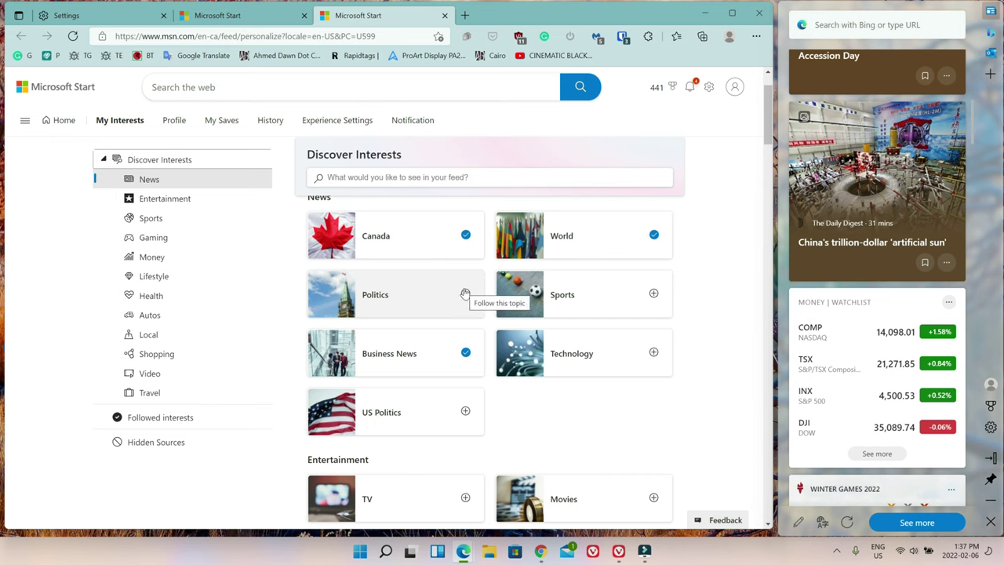
scroll(462, 294, up, 1)
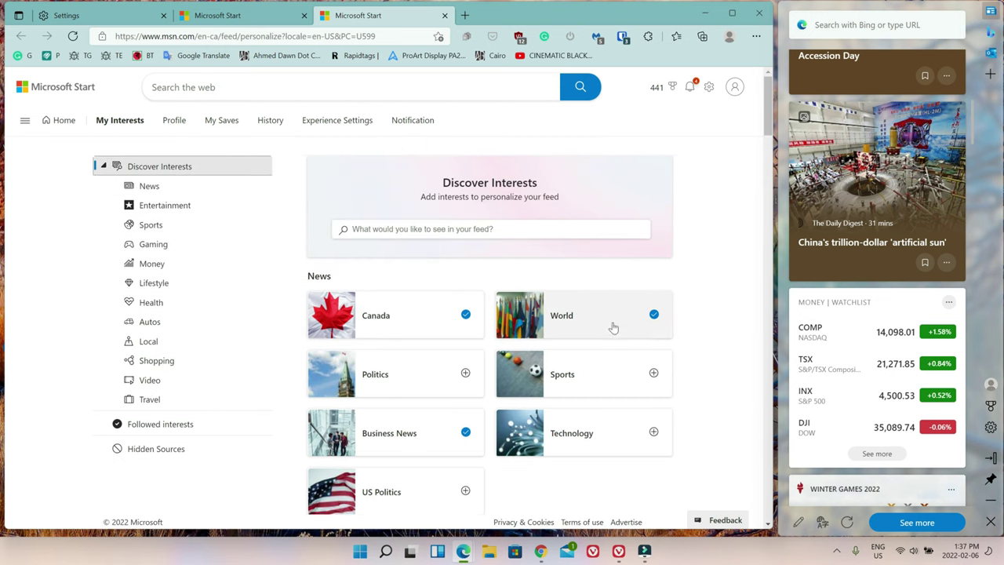
scroll(714, 378, down, 2)
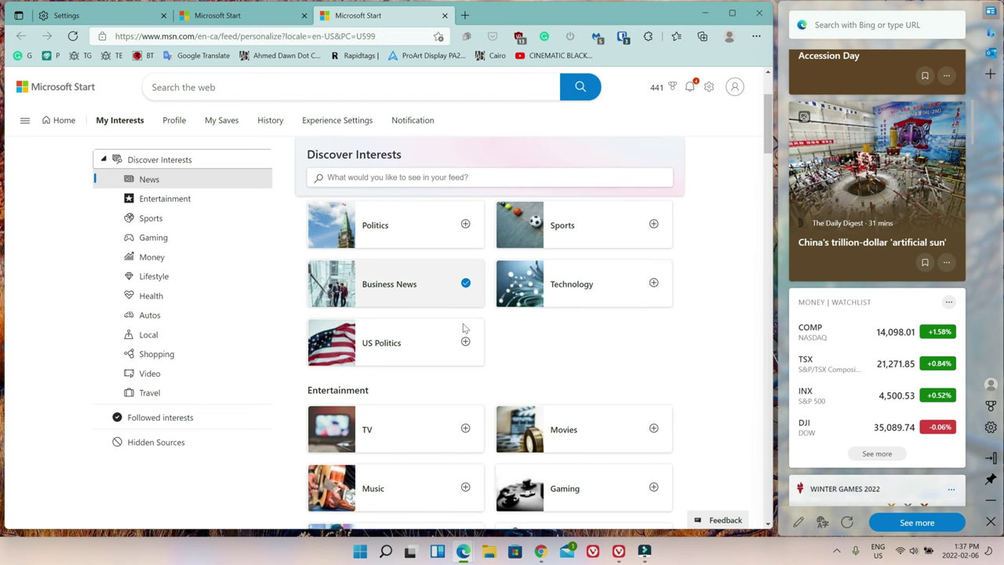
scroll(639, 364, down, 2)
scroll(606, 401, down, 2)
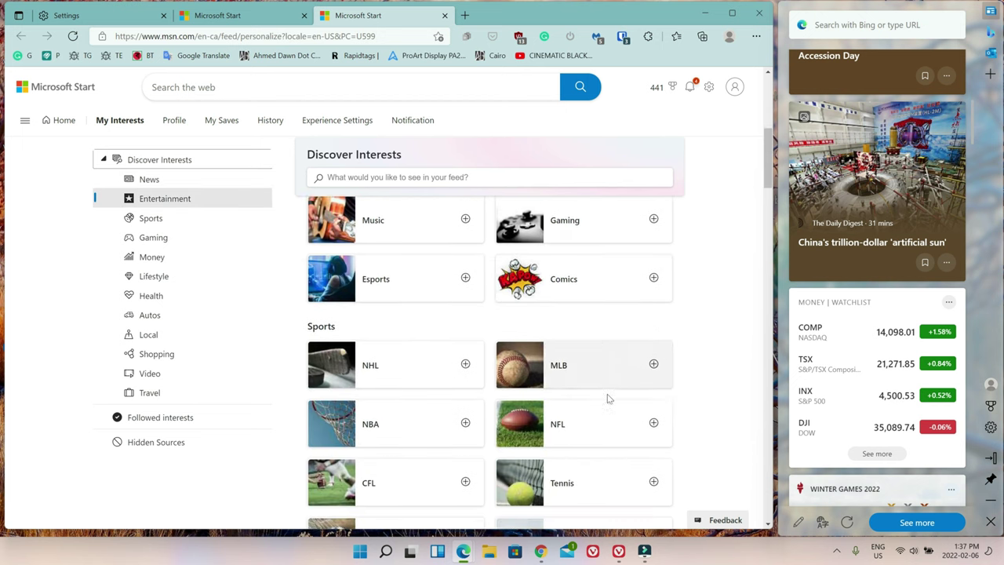
scroll(464, 392, down, 2)
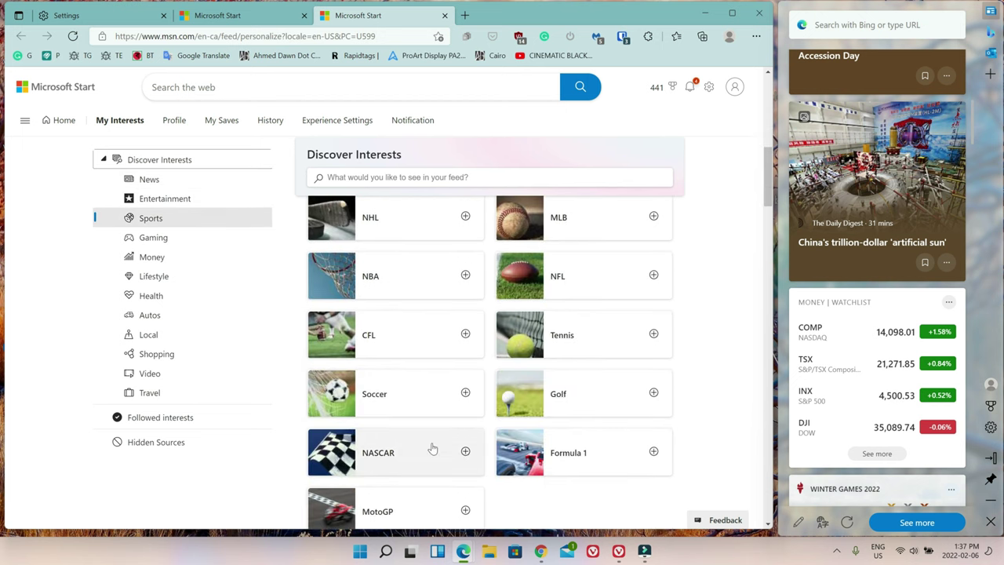
scroll(429, 446, down, 6)
scroll(428, 443, down, 1)
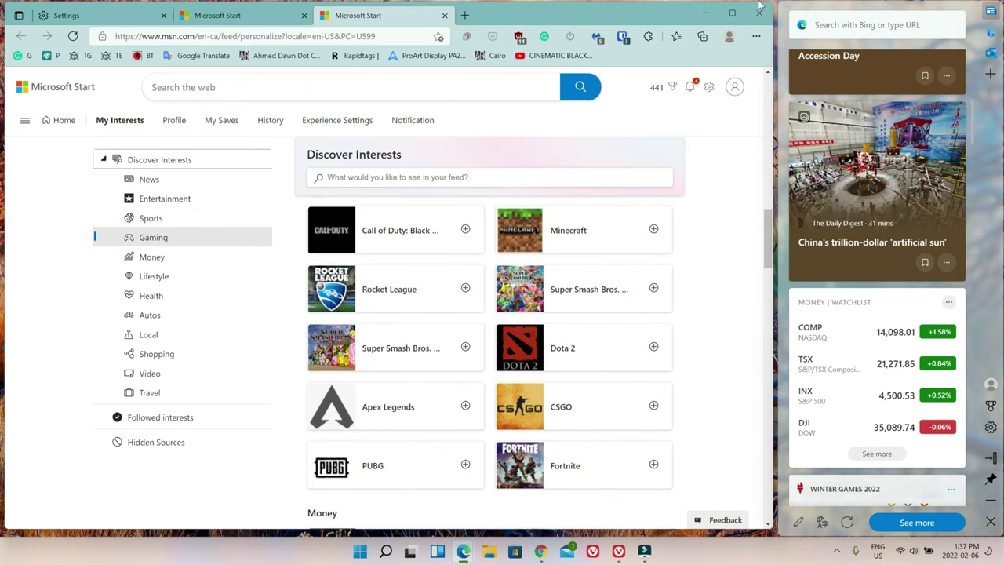
click(705, 13)
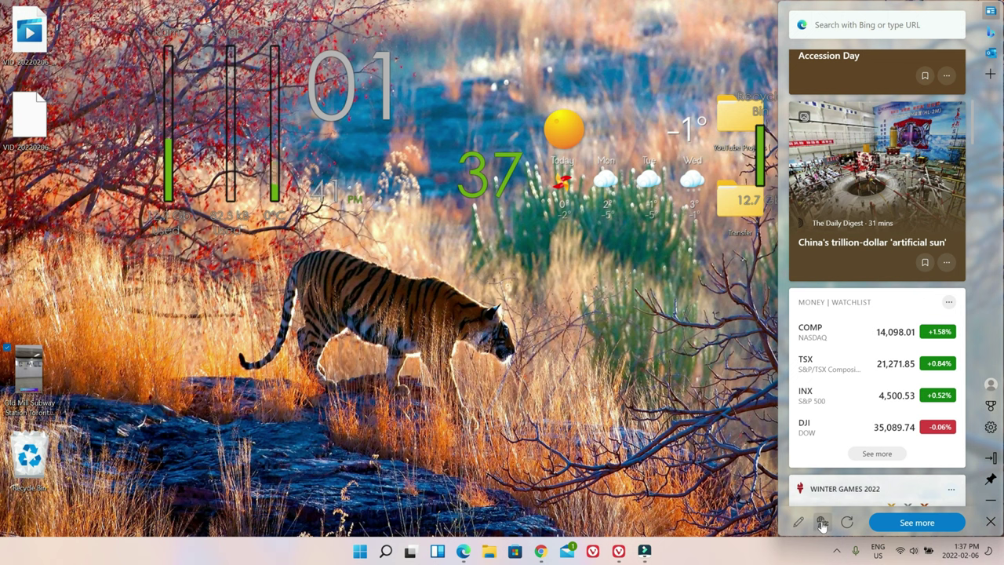
View the feed's region and language choices without selecting a different one, and refresh the feed.
click(821, 522)
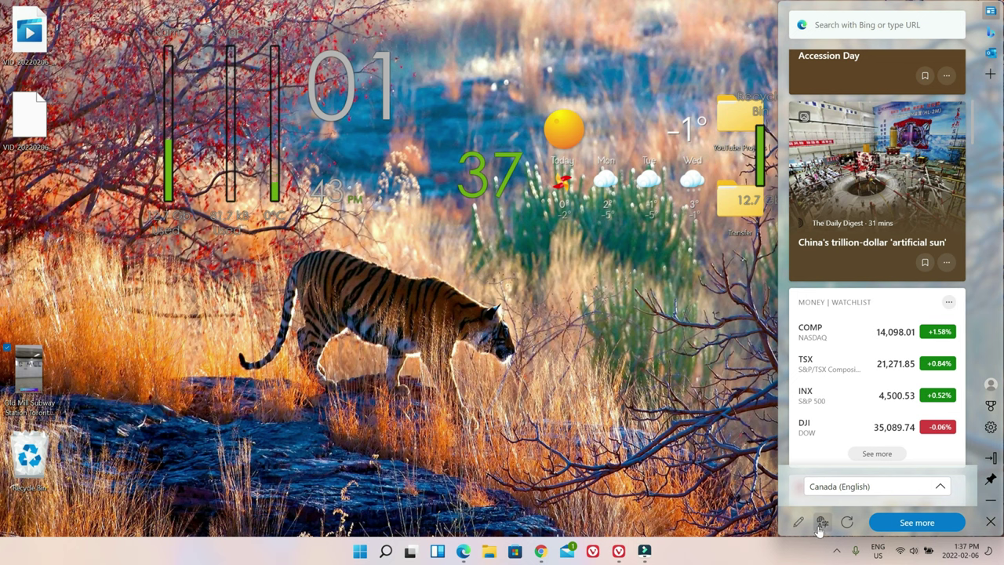
click(940, 488)
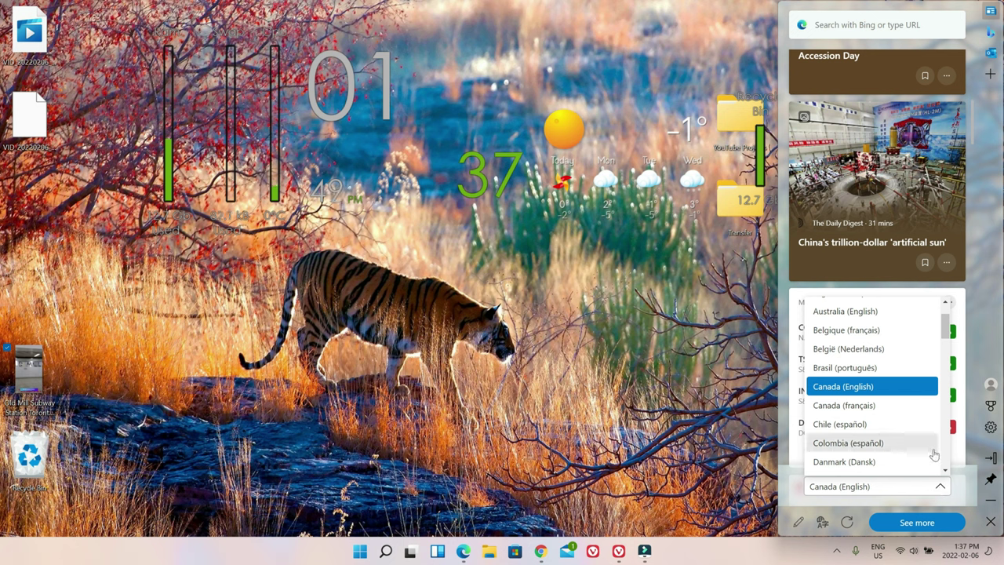
click(863, 534)
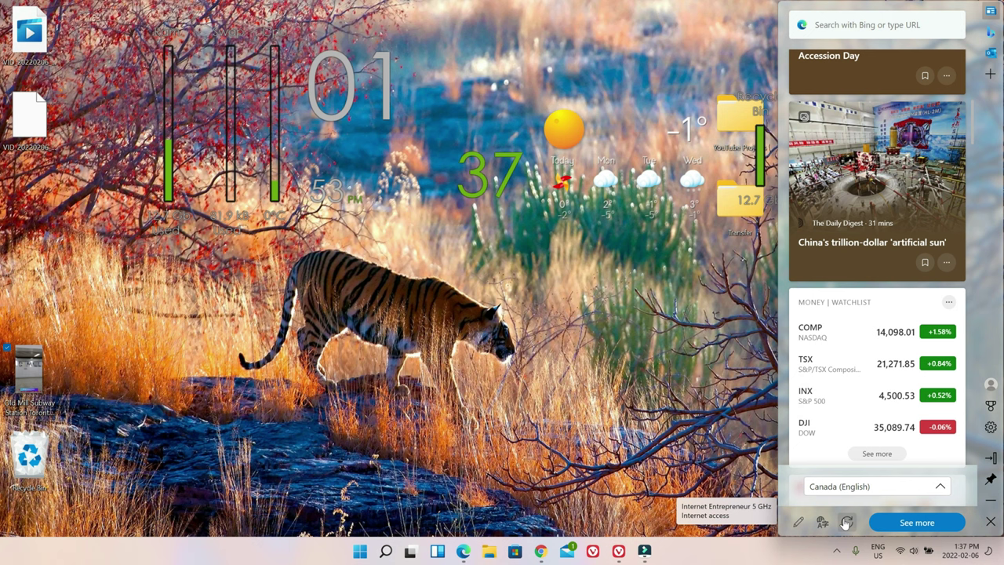
click(842, 523)
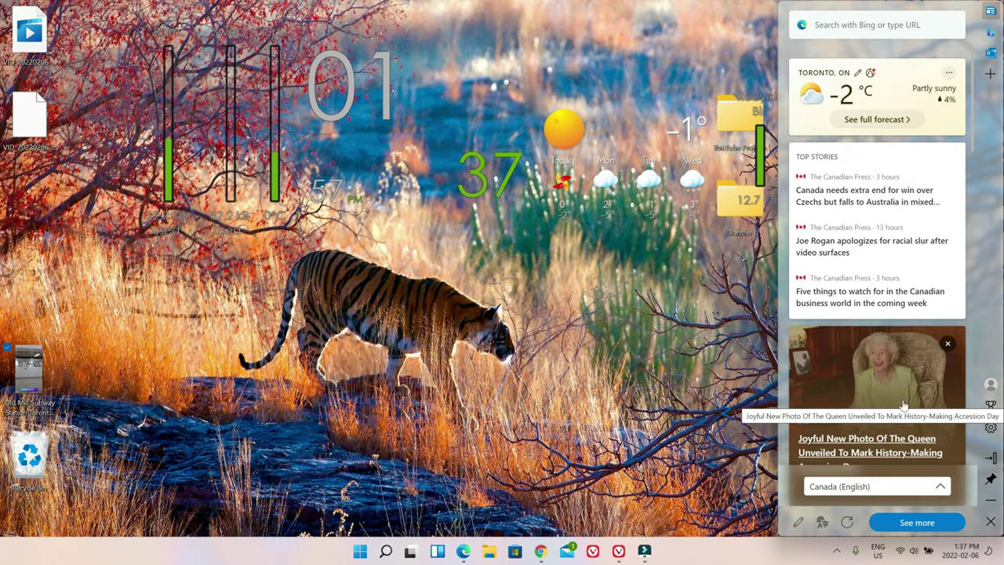
Open the full Microsoft Start feed in the browser, look through its stories and minimize the browser.
click(912, 527)
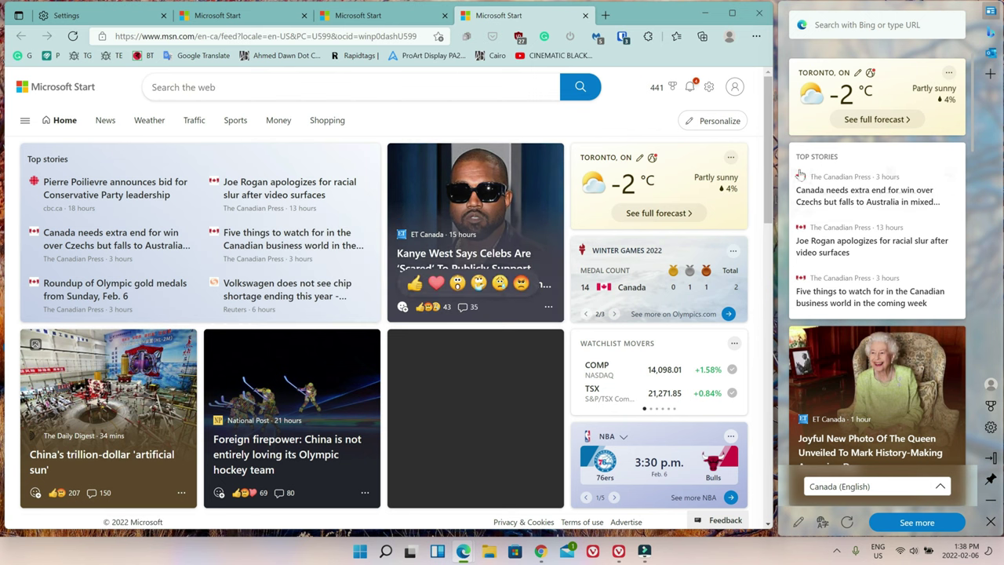
scroll(769, 282, down, 4)
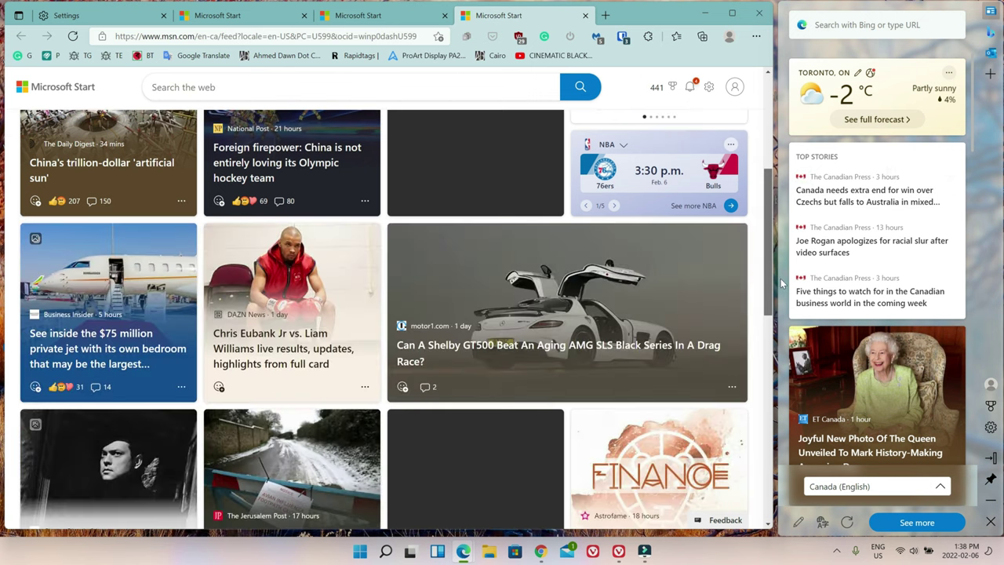
scroll(781, 282, down, 1)
scroll(781, 282, up, 6)
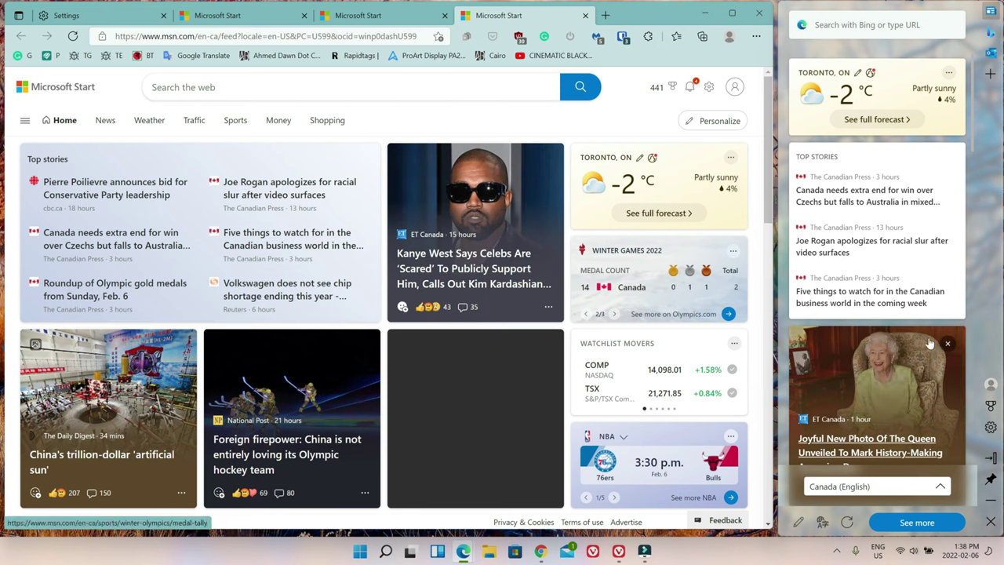
click(707, 16)
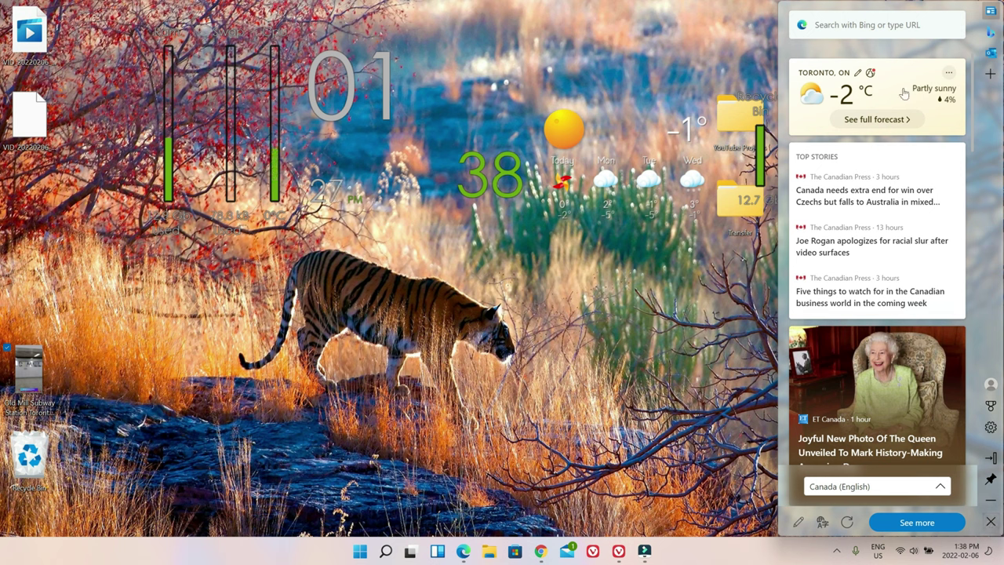
Collapse the Edge bar to its floating button with the browser minimized, reopening and collapsing the bar once more.
click(990, 504)
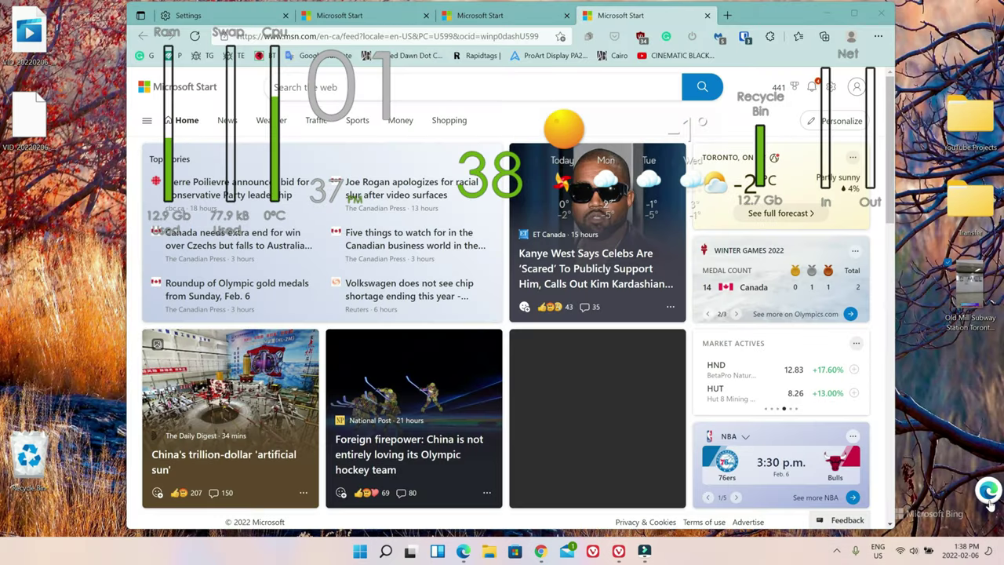
click(829, 16)
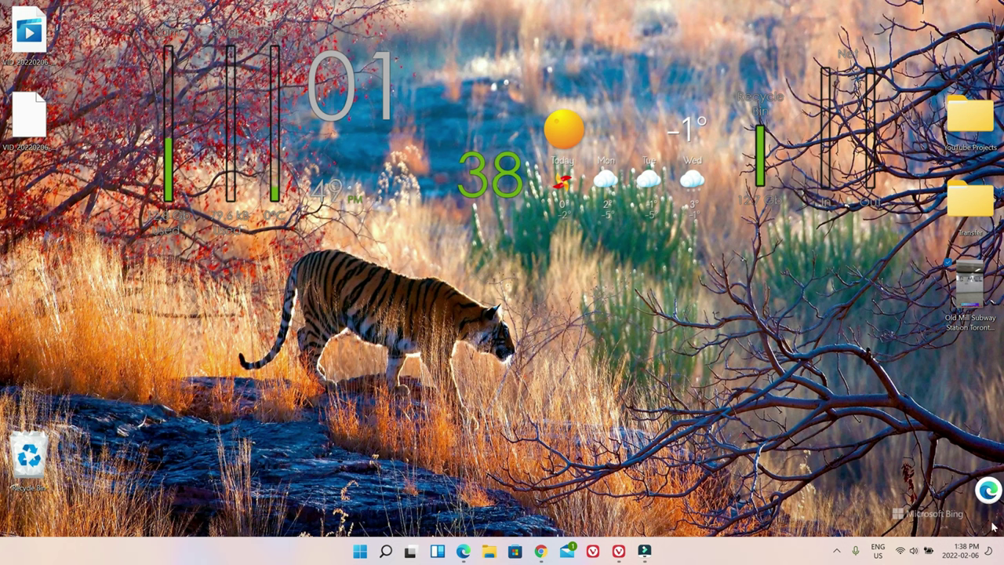
click(987, 490)
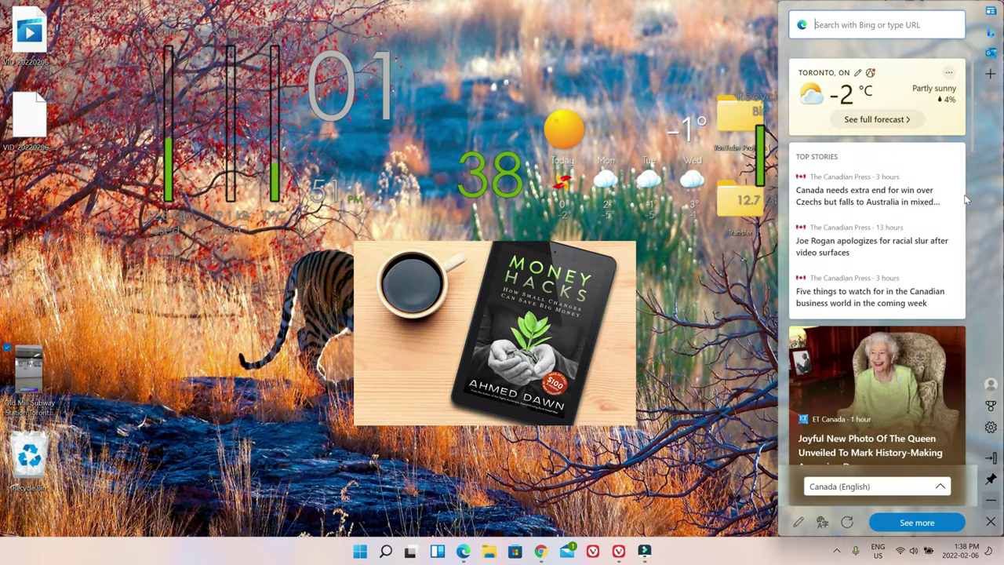
click(992, 500)
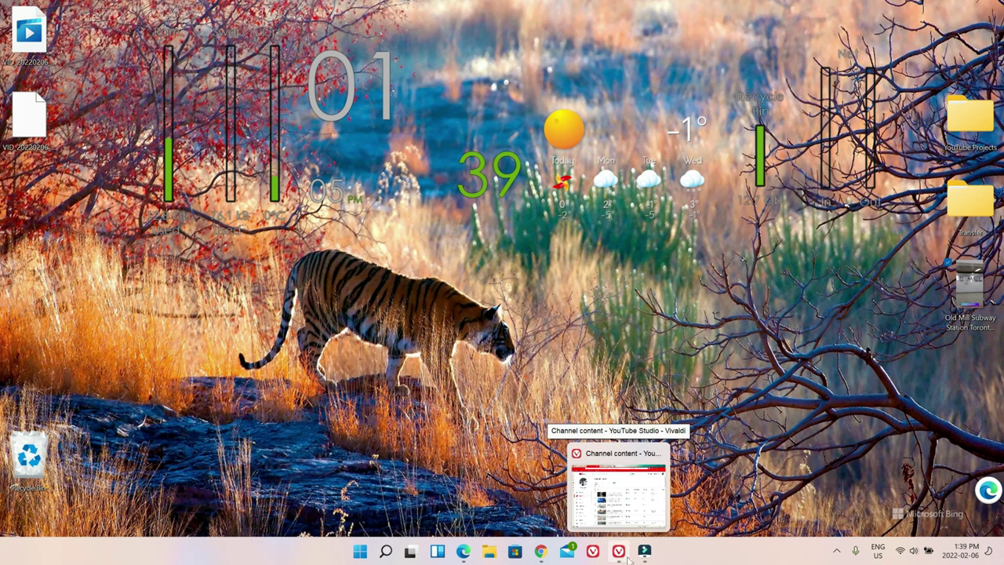
Restore the browser and move it beneath the floating Edge button, then minimize it and reopen the Edge bar.
mouse_move(620, 559)
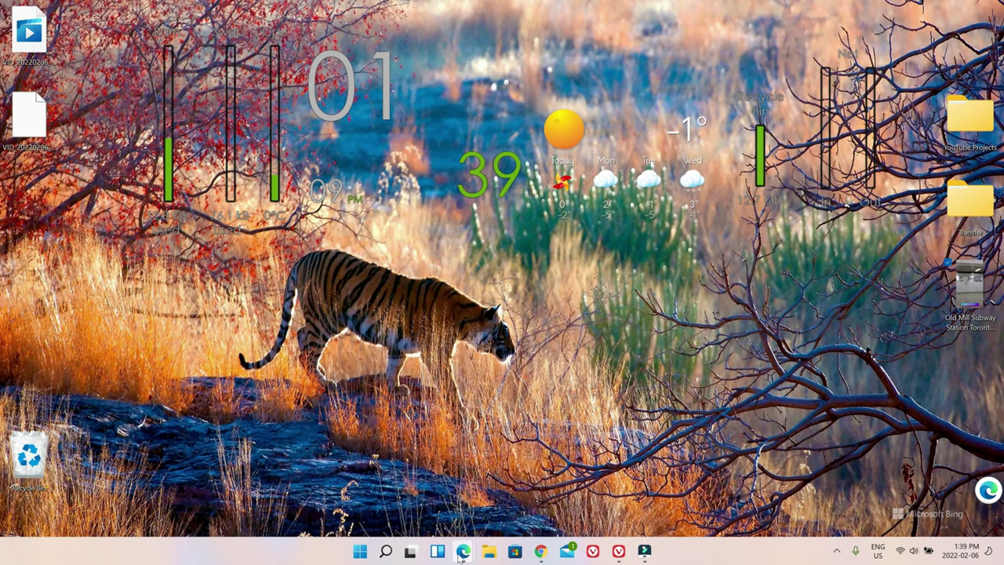
mouse_move(463, 553)
click(506, 493)
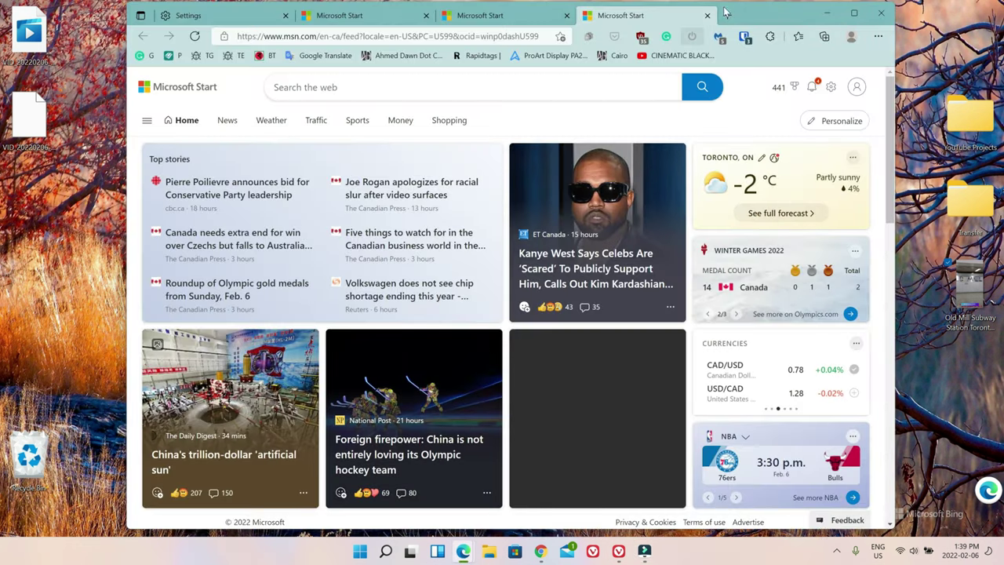
drag(746, 12, 850, 19)
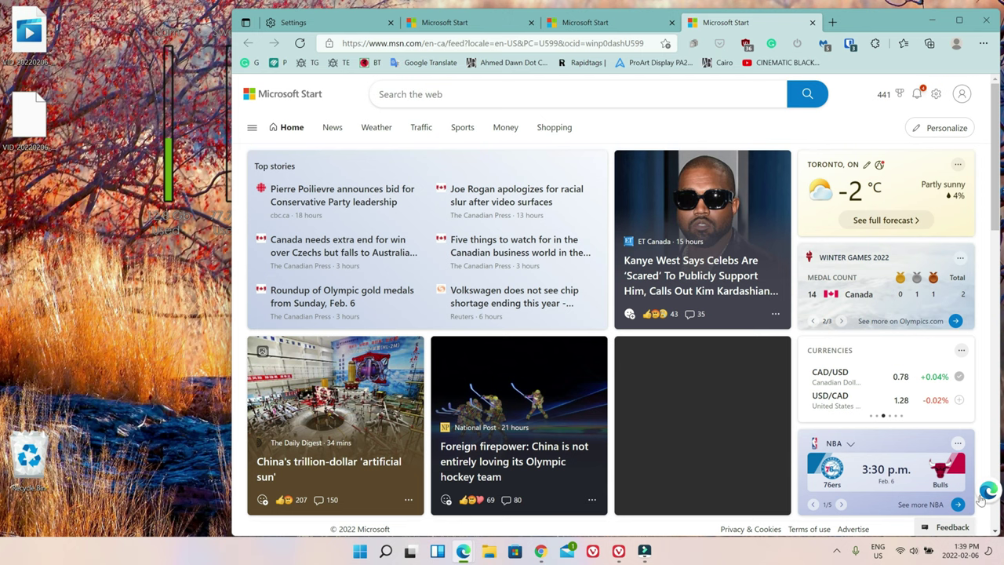
click(933, 21)
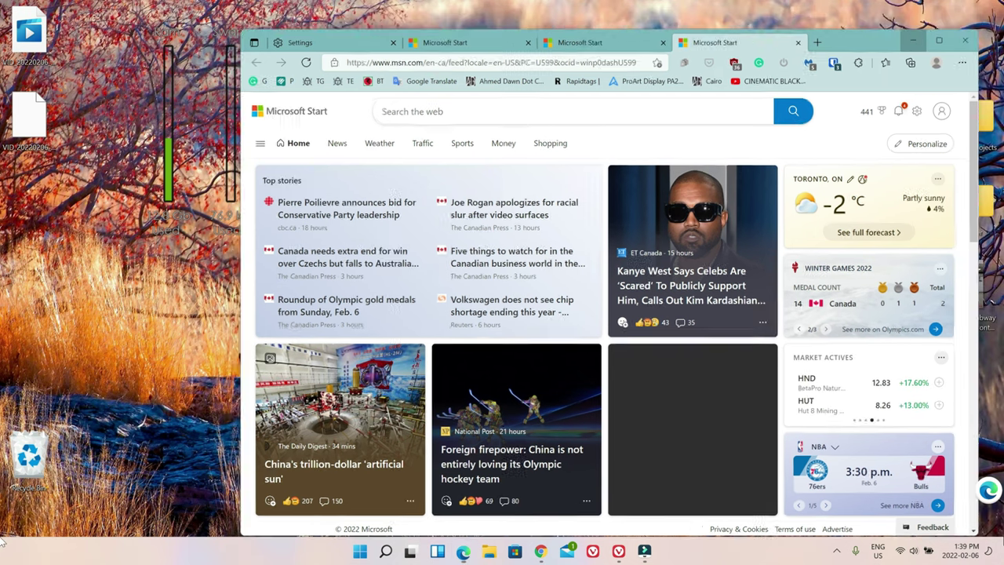
click(988, 490)
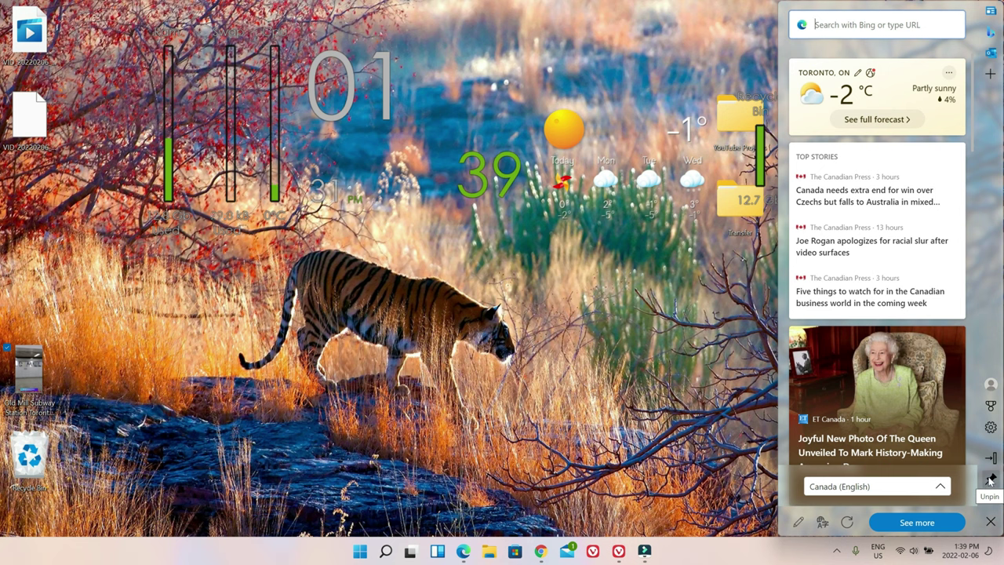
Unpin the Edge bar and pin it back, and turn its autohide on and off again.
click(989, 480)
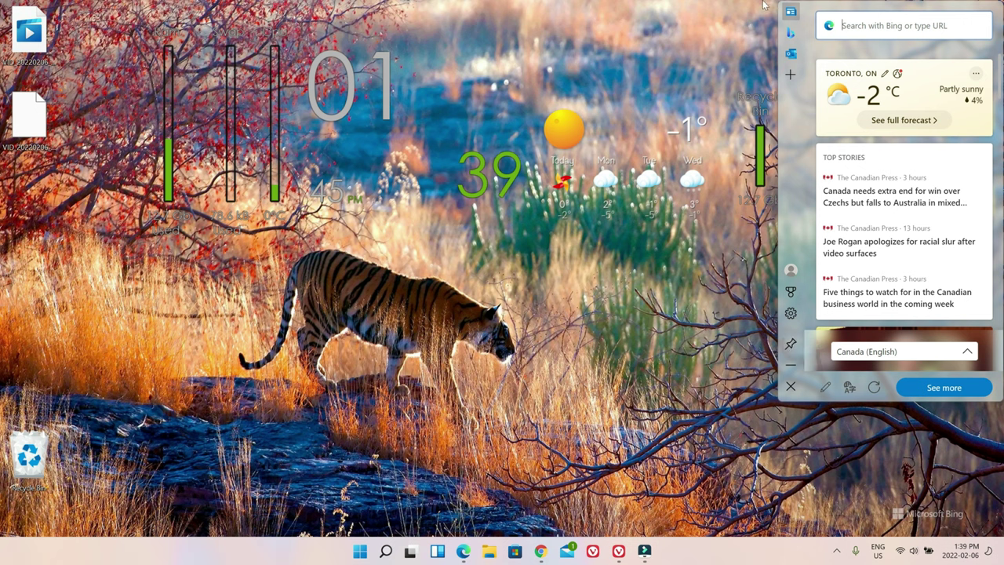
click(791, 345)
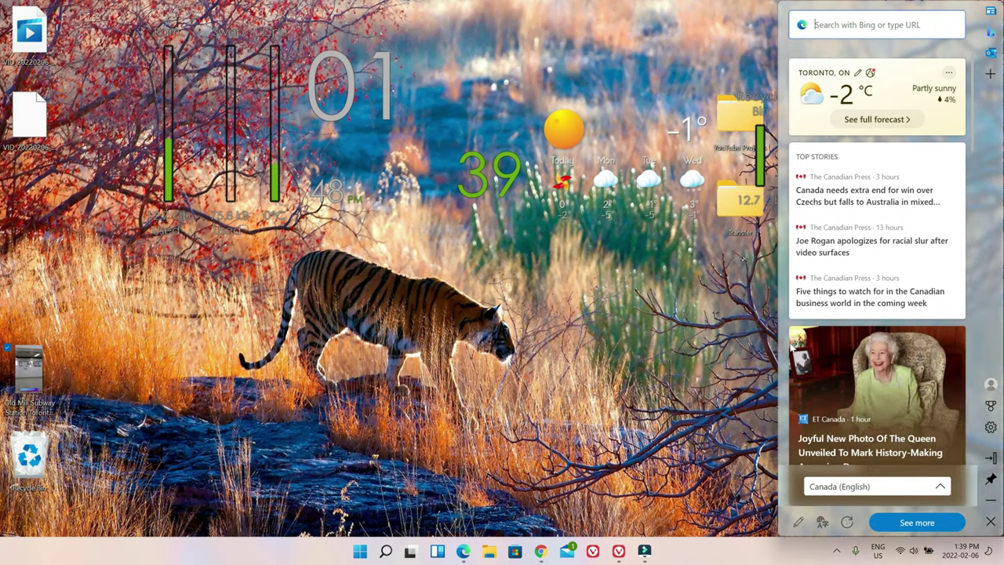
click(990, 461)
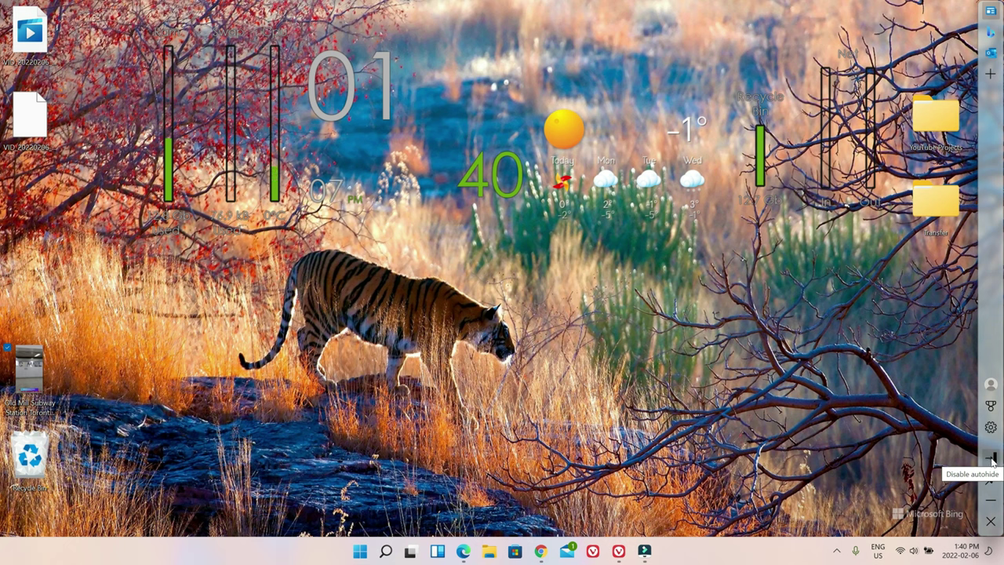
click(992, 462)
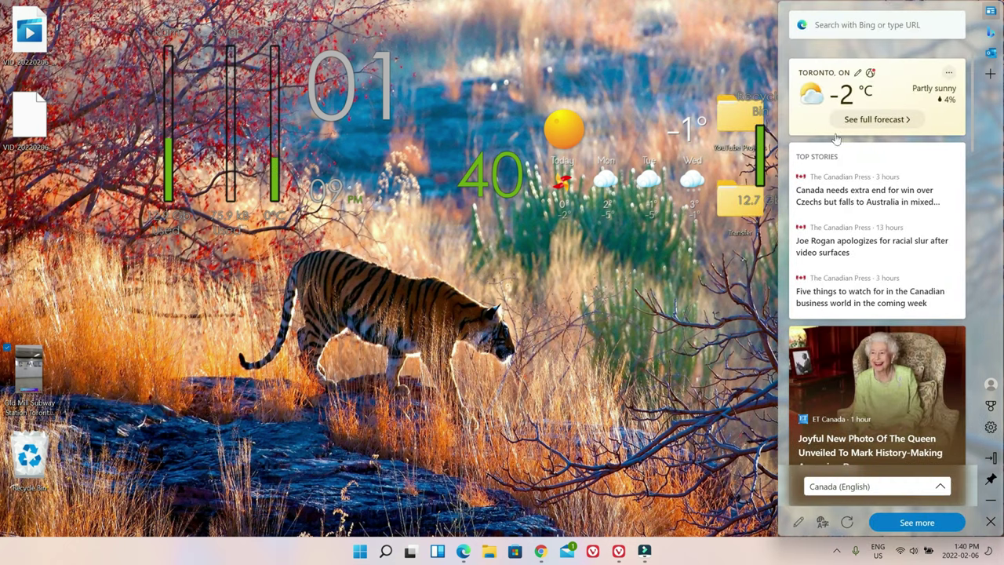
Try the Edge bar's search only layout and restore the pinned vertical layout.
click(991, 428)
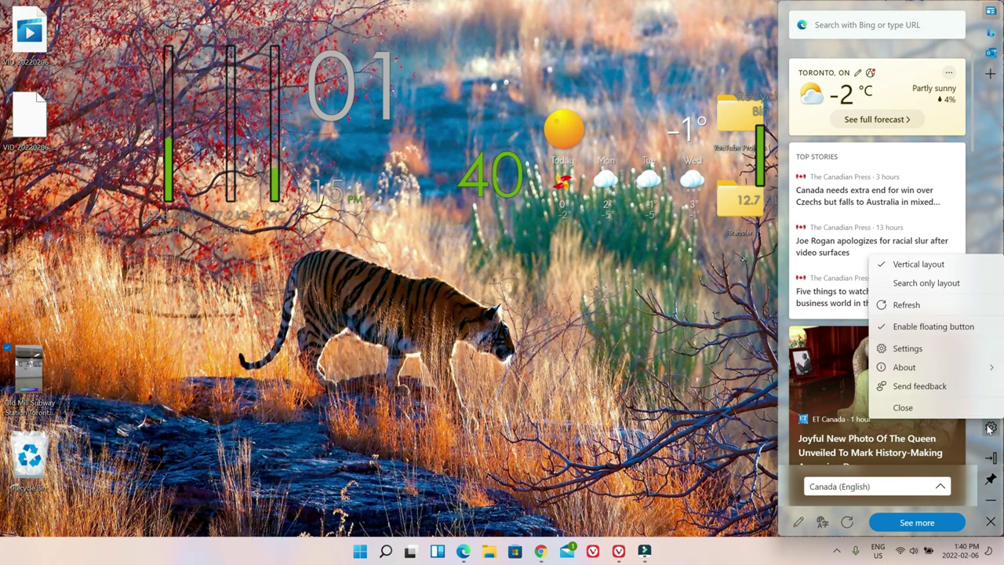
click(913, 290)
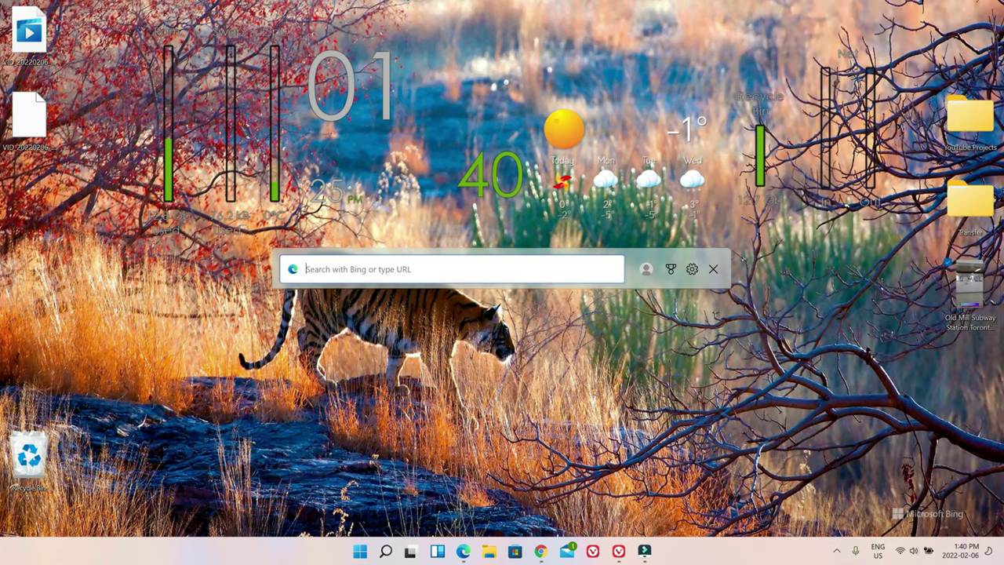
click(692, 269)
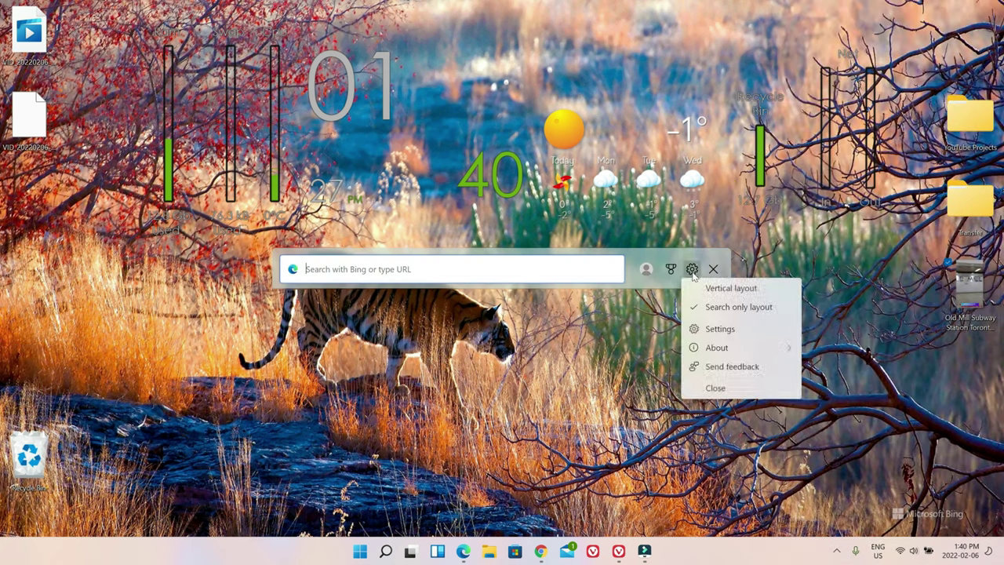
click(726, 290)
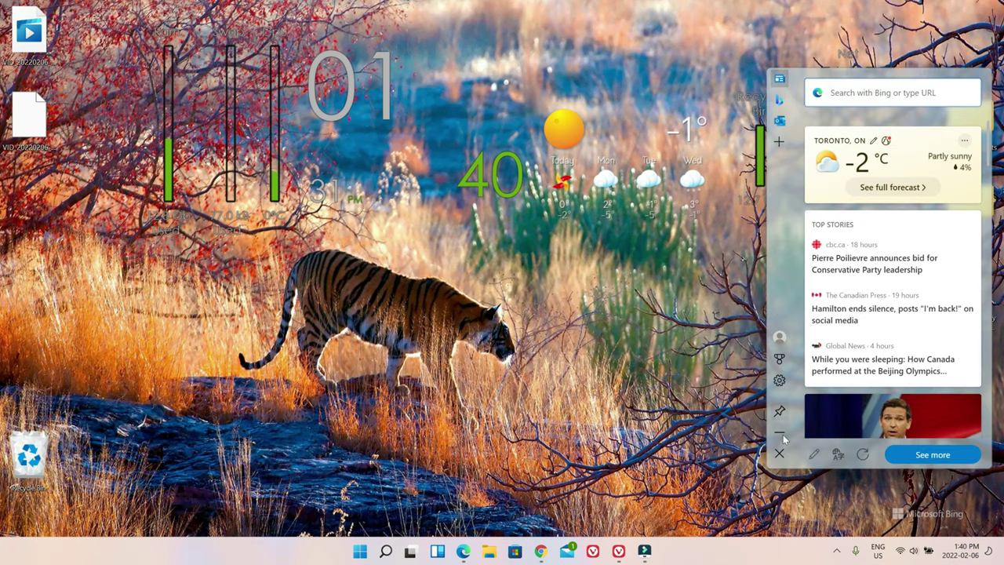
click(779, 410)
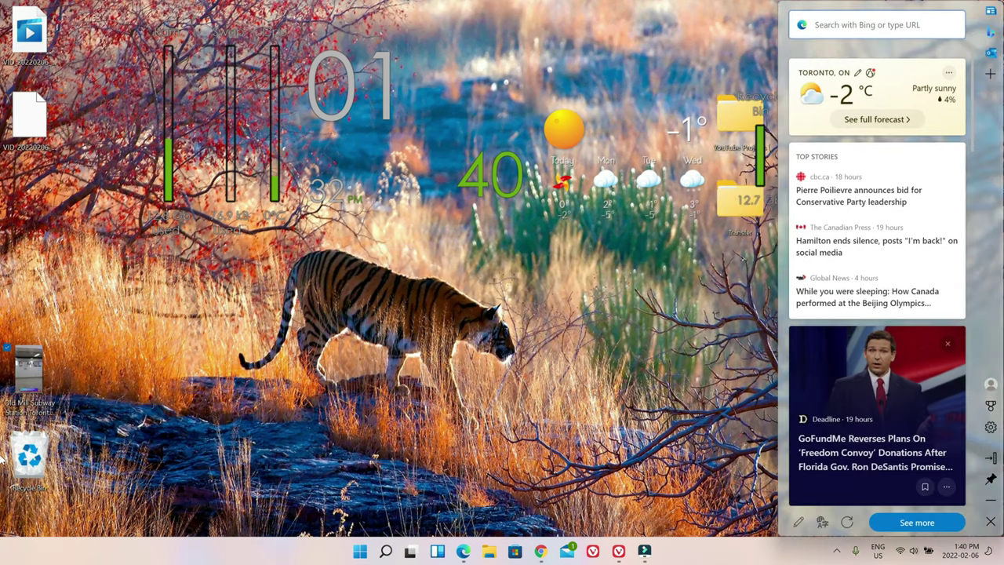
View the Edge bar's settings options and the search box's context options, dismissing both without choosing anything.
click(990, 426)
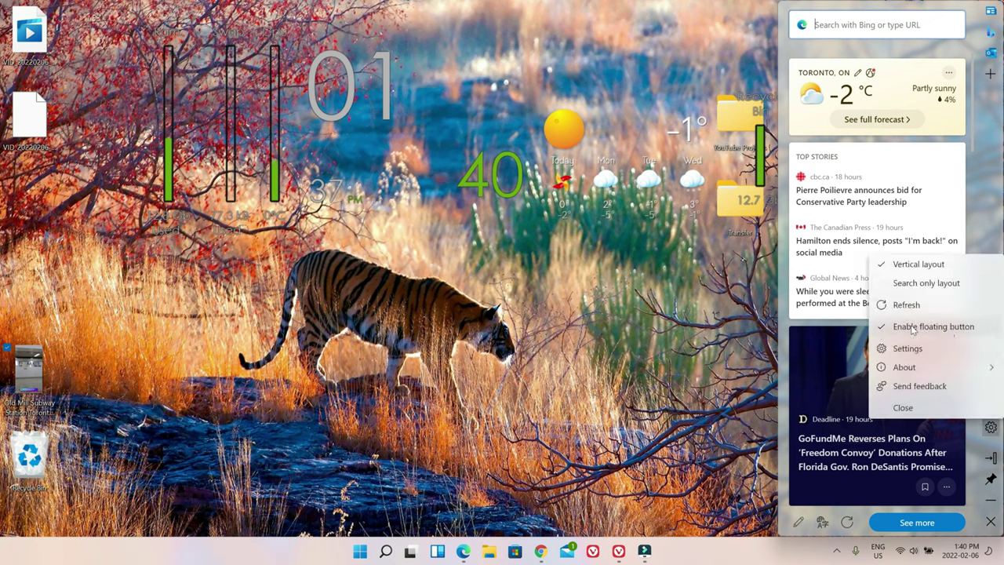
click(985, 198)
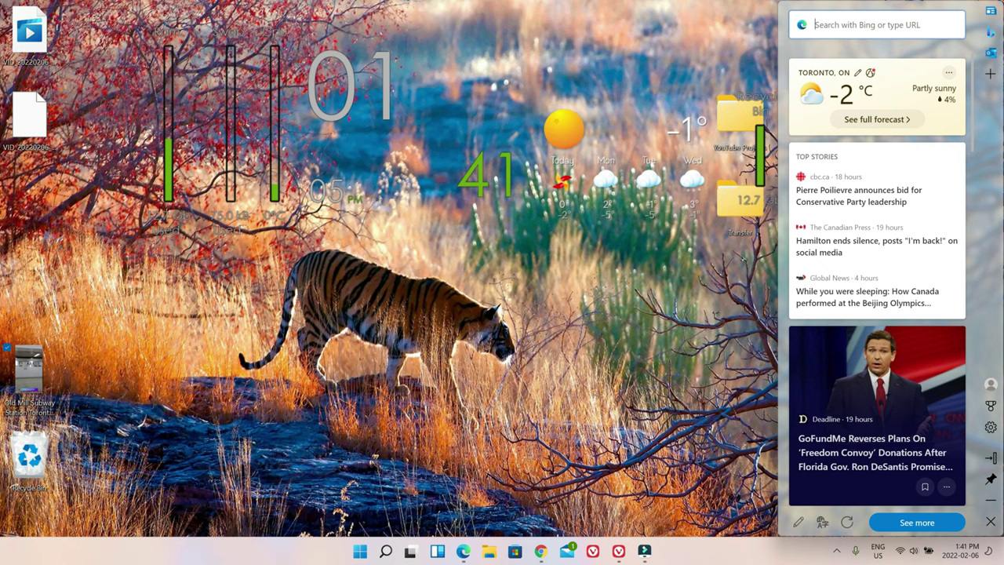
right_click(869, 28)
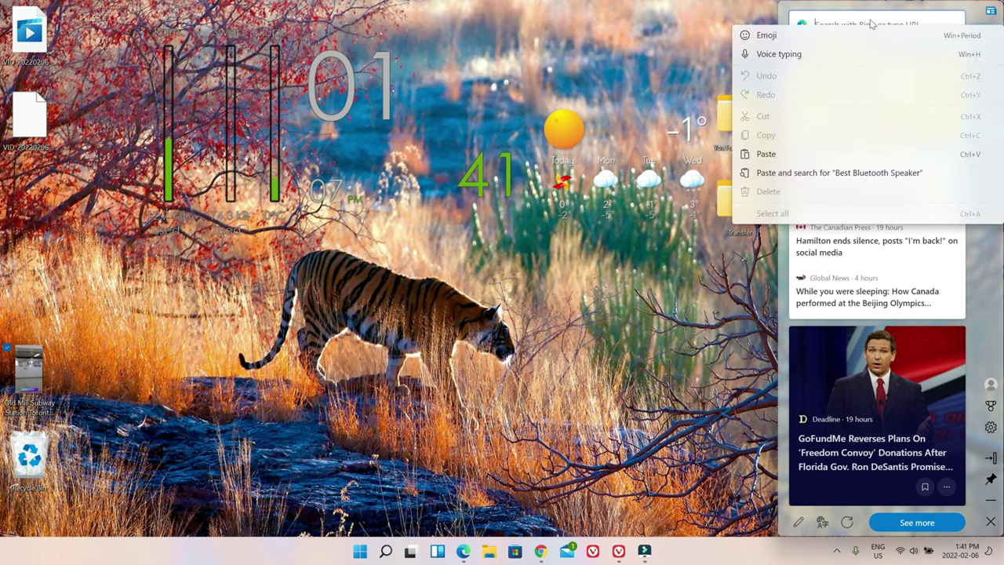
key(Escape)
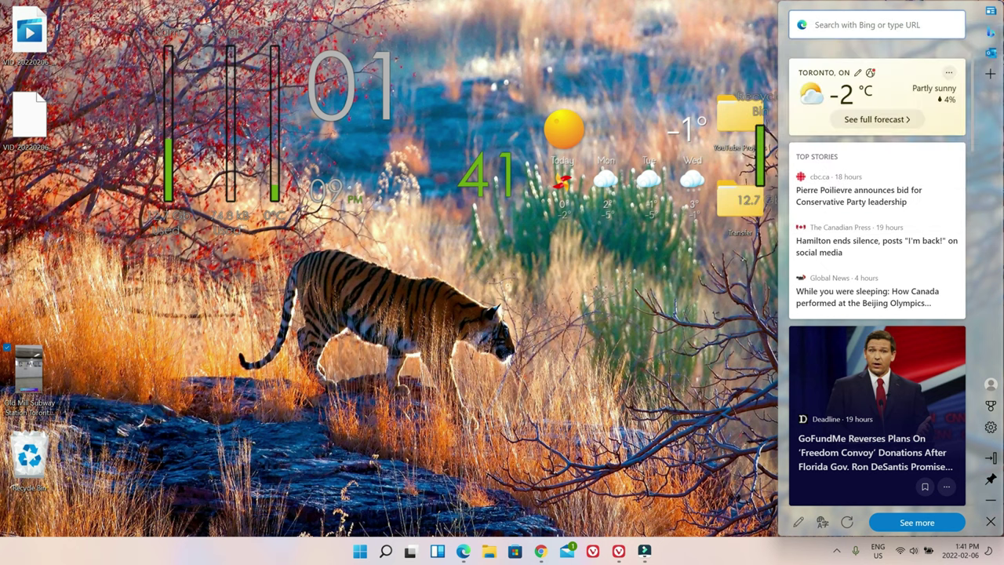